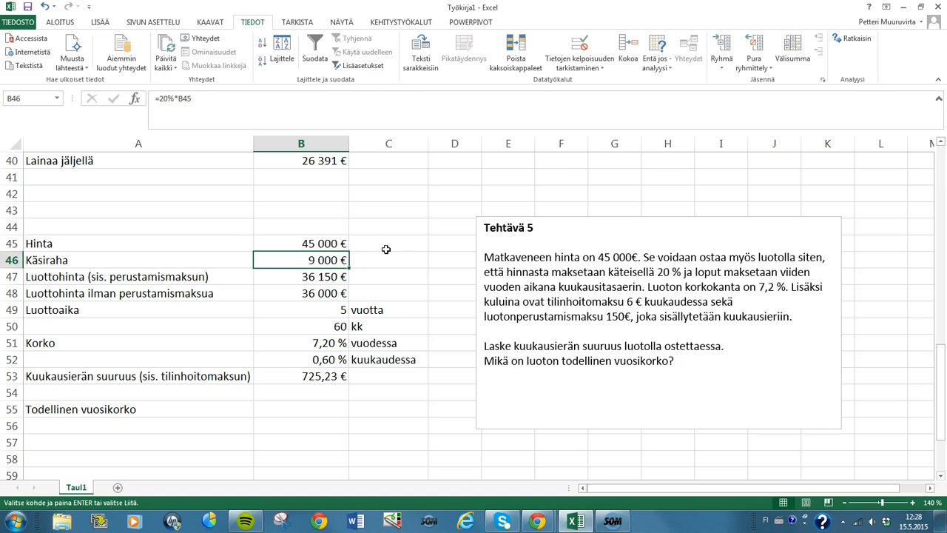
Examine the loan inputs and formulas in B47:B53, covering the credit prices, loan term, interest rates and monthly payment.
{"action": "left_click", "coordinate": [314, 294]}
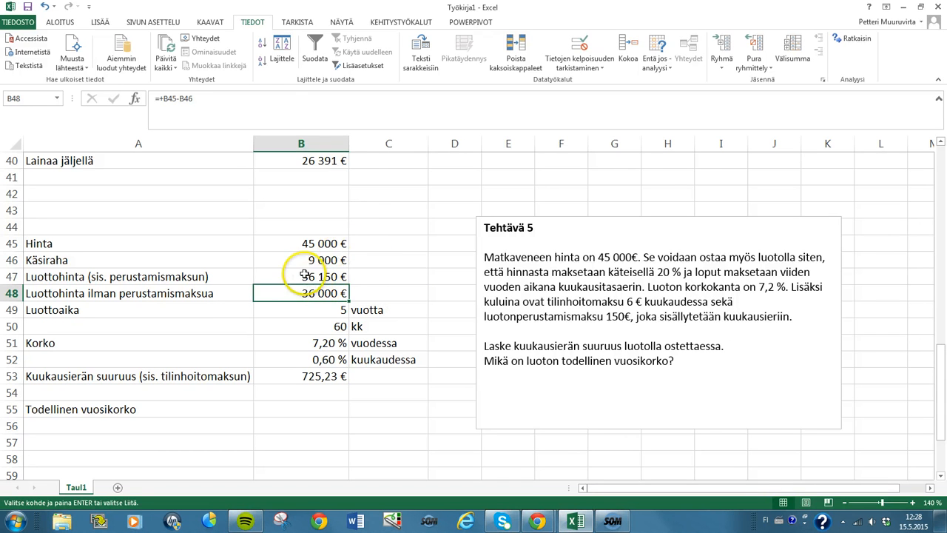
{"action": "left_click", "coordinate": [346, 271]}
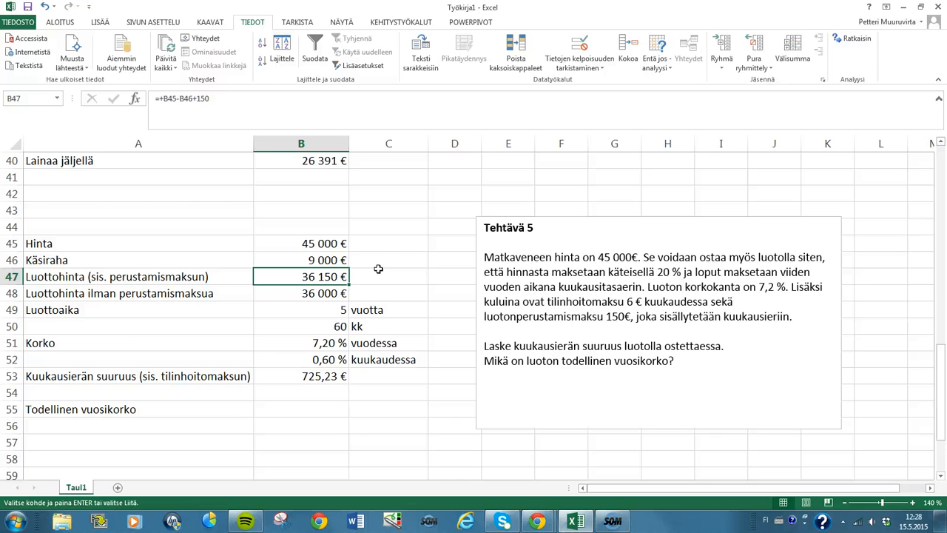
{"action": "left_click", "coordinate": [333, 308]}
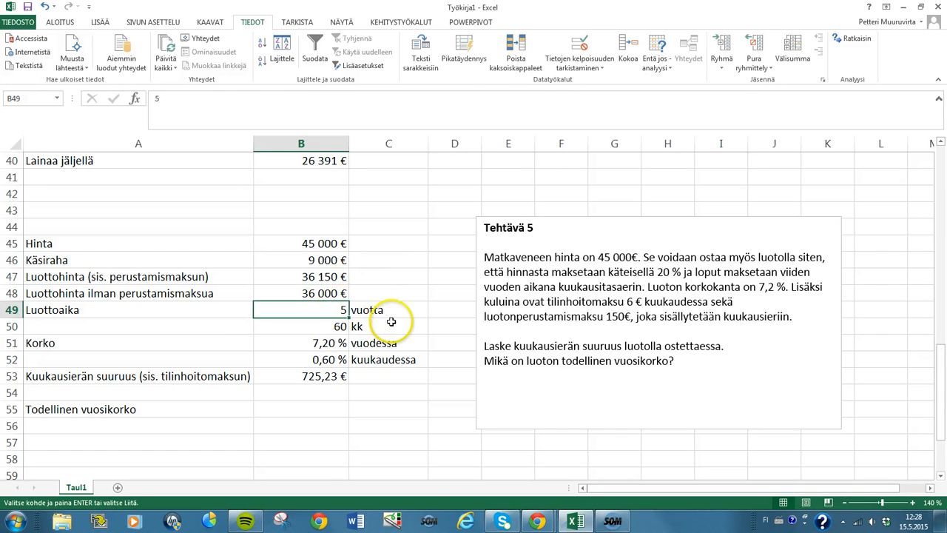
{"action": "key", "text": "Down"}
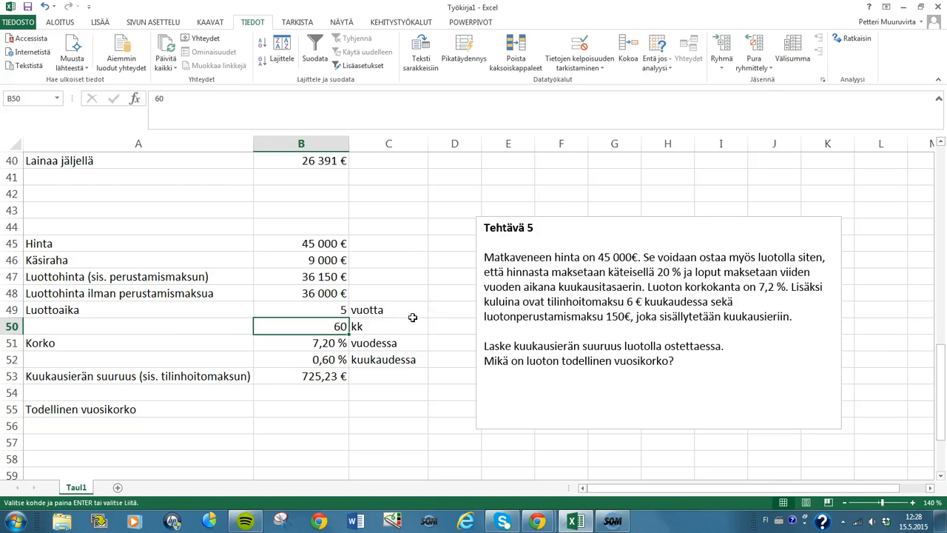
{"action": "left_click", "coordinate": [306, 345]}
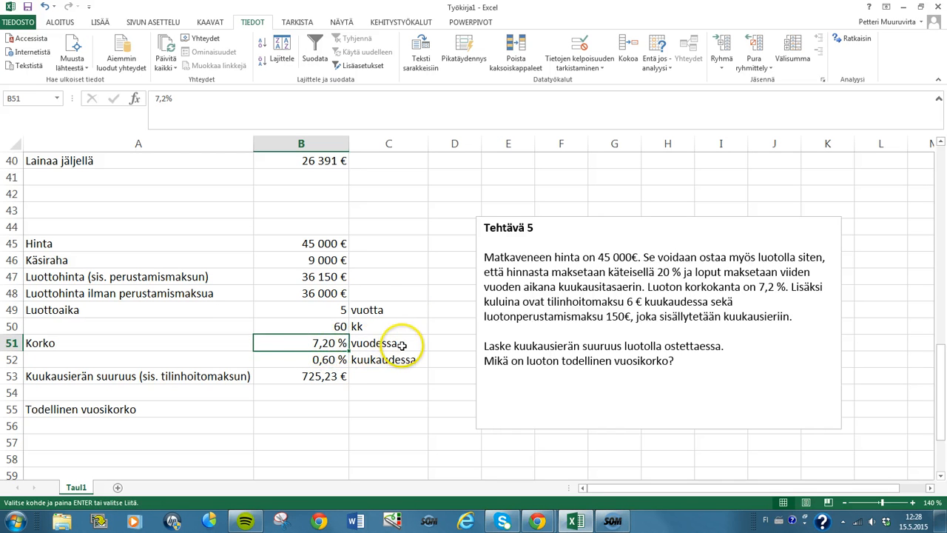
{"action": "left_click", "coordinate": [321, 360]}
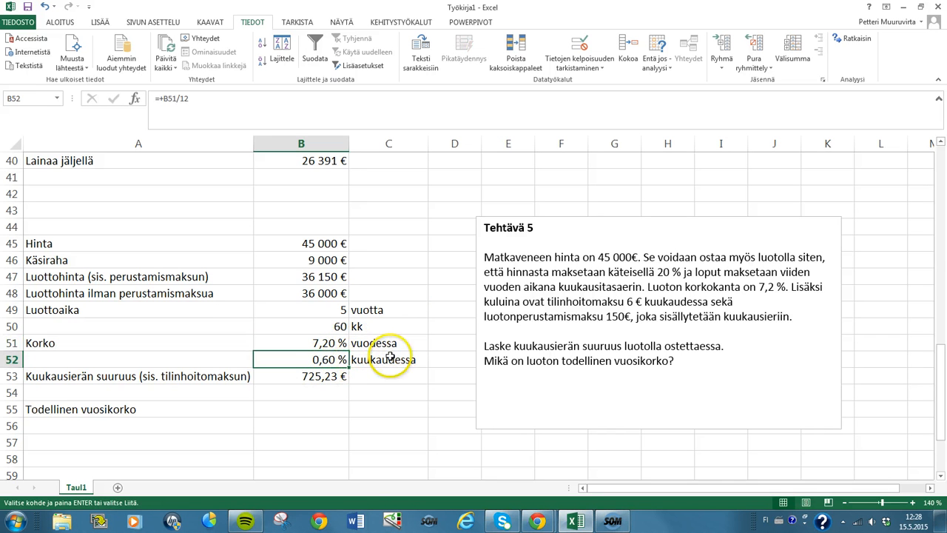
{"action": "left_click", "coordinate": [314, 376]}
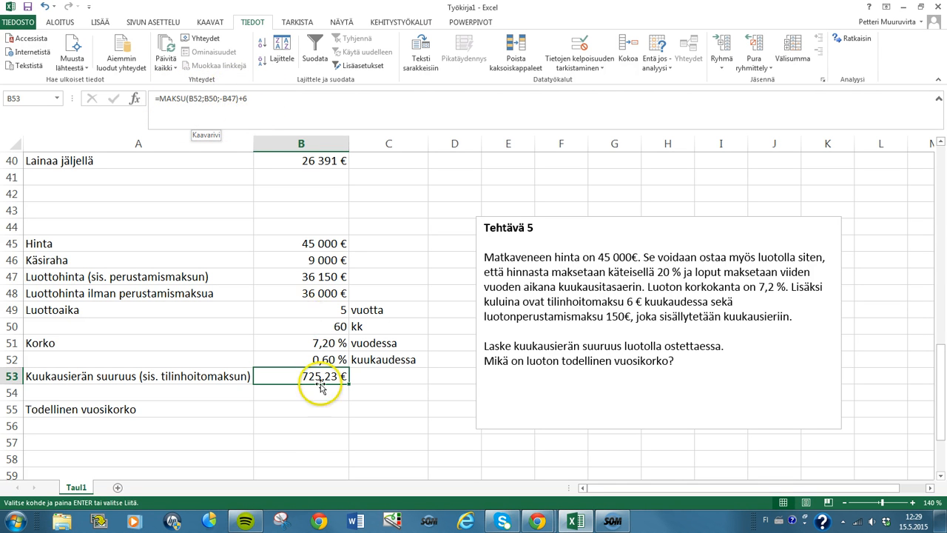
Insert the KORKO function in B55 with B50 as the number of periods, B53 as the payment and B48 as the present value.
{"action": "left_click", "coordinate": [307, 409]}
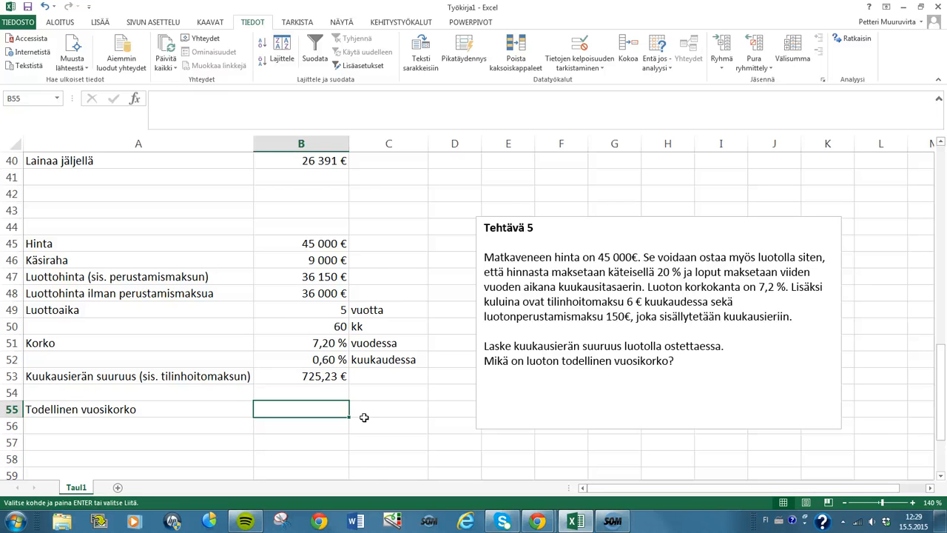
{"action": "scroll", "coordinate": [519, 367], "scroll_direction": "down", "scroll_amount": 1}
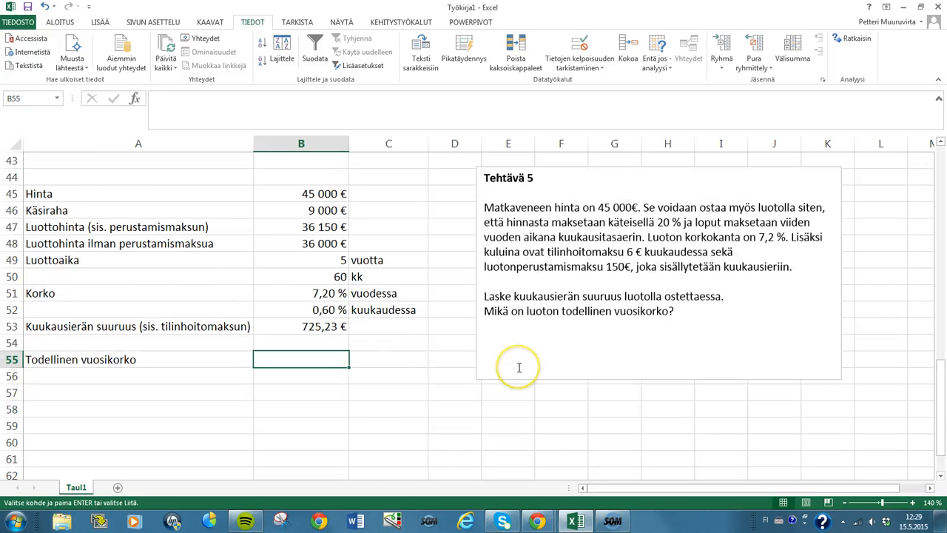
{"action": "left_click", "coordinate": [134, 99]}
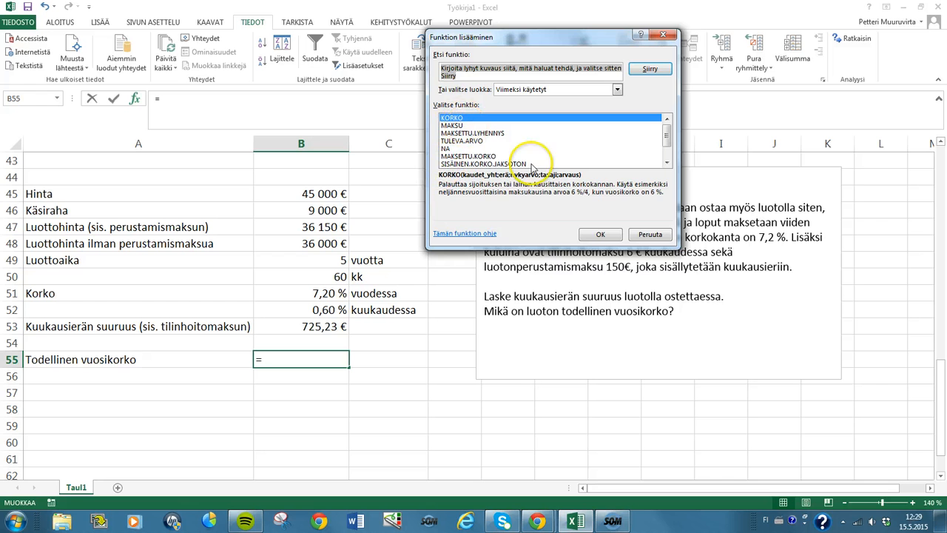
{"action": "left_click", "coordinate": [598, 233]}
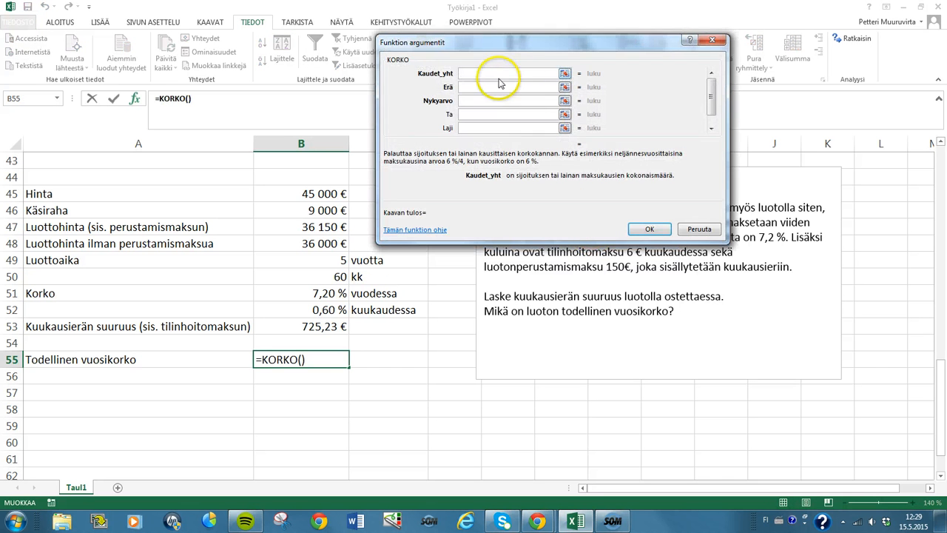
{"action": "left_click", "coordinate": [315, 278]}
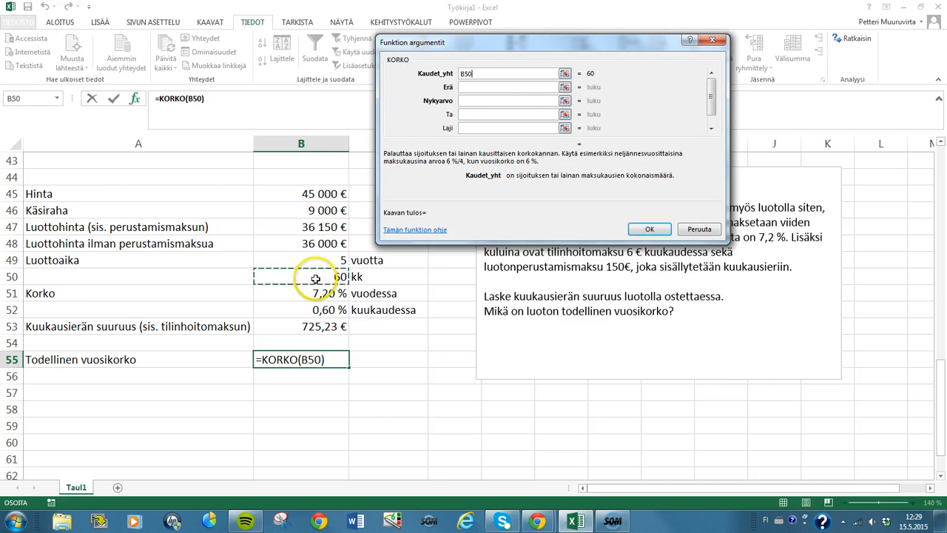
{"action": "left_click", "coordinate": [477, 87]}
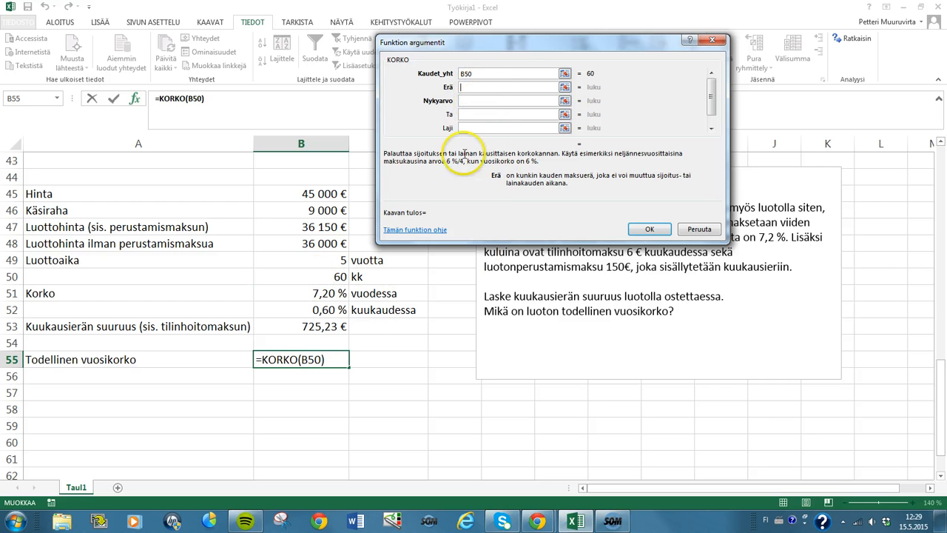
{"action": "left_click", "coordinate": [328, 326]}
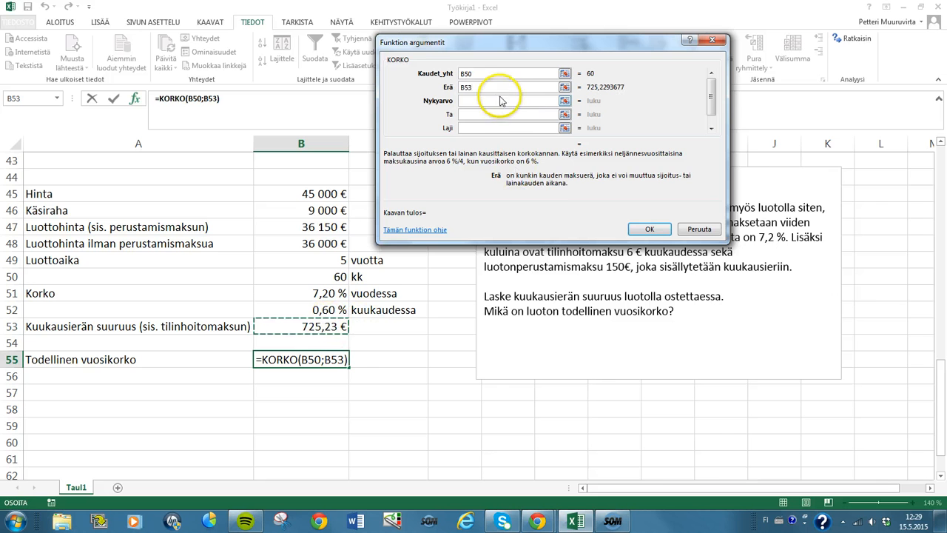
{"action": "left_click", "coordinate": [469, 100]}
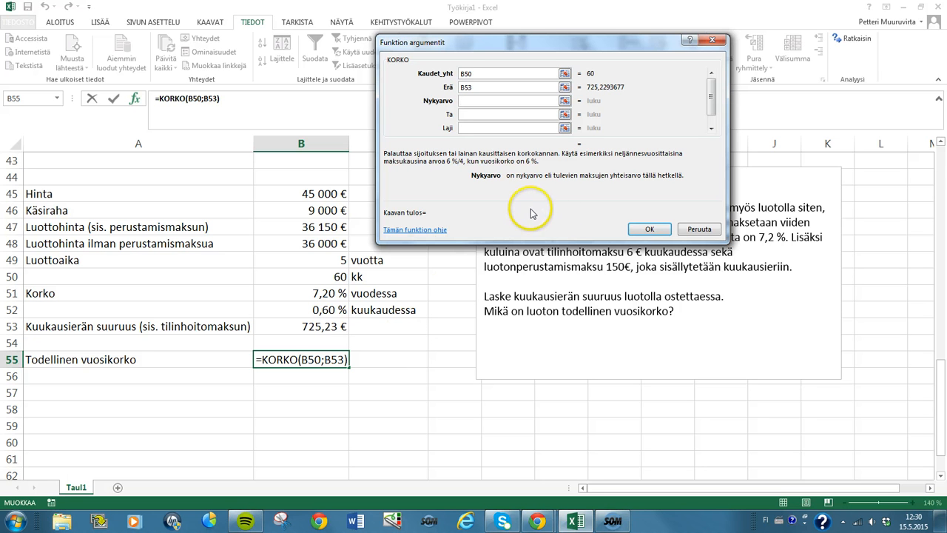
{"action": "left_click", "coordinate": [313, 244]}
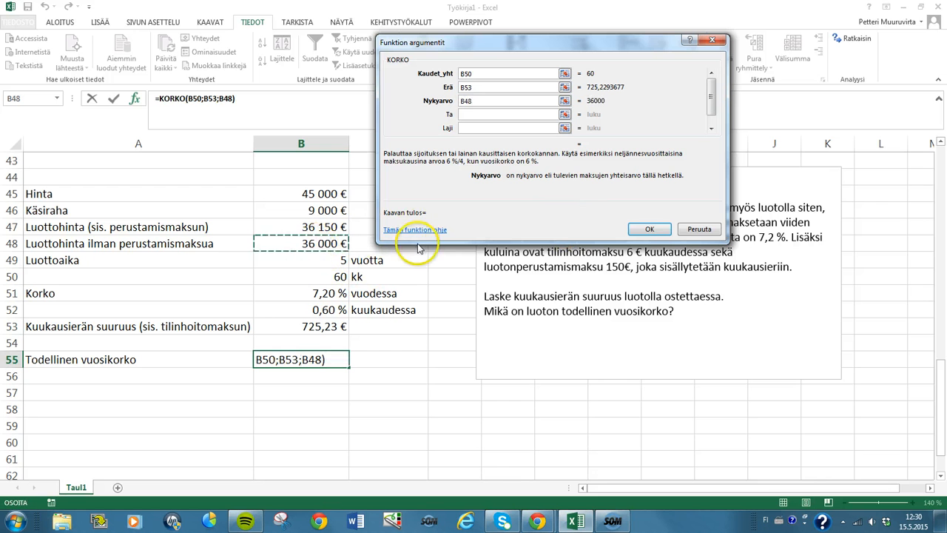
{"action": "left_click", "coordinate": [643, 229]}
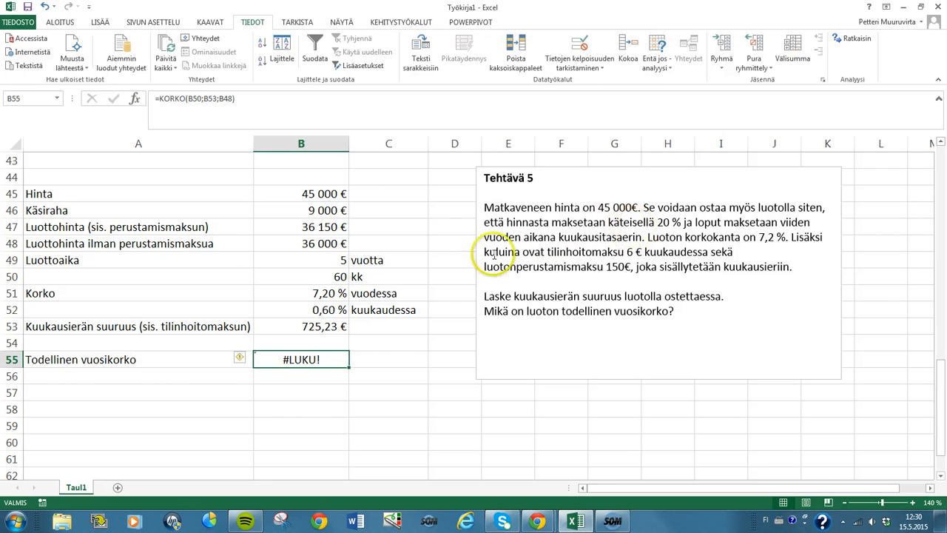
Make the present value argument negative in B55 so the formula reads =KORKO(B50;B53;-B48).
{"action": "left_click", "coordinate": [220, 98]}
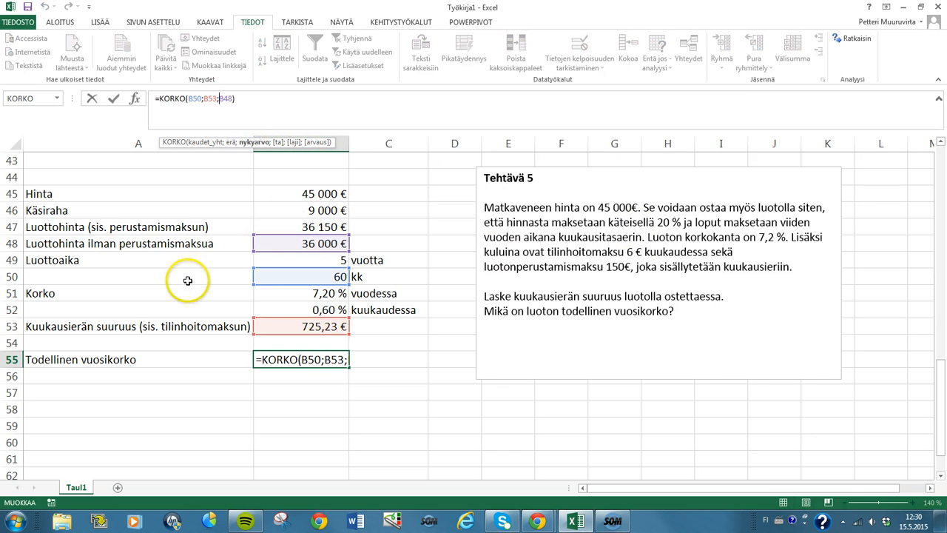
{"action": "type", "text": "-"}
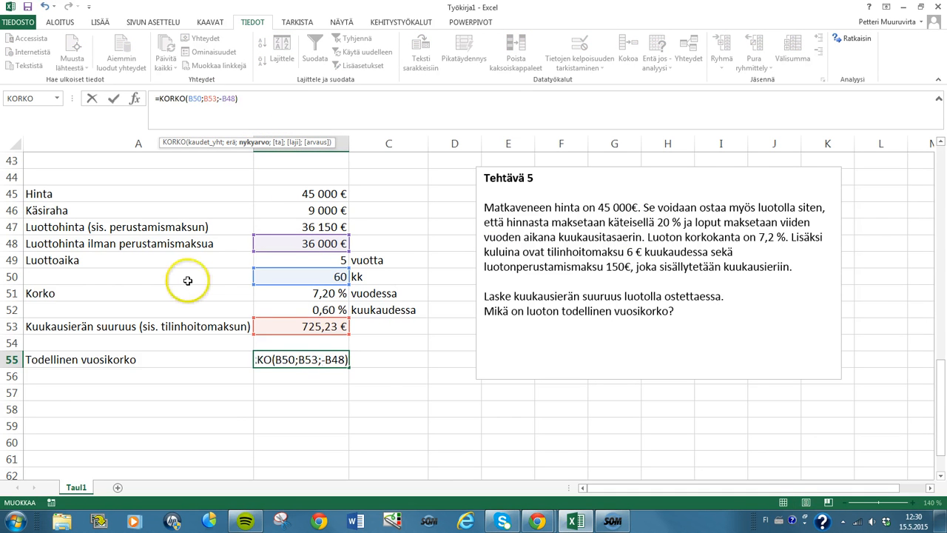
{"action": "key", "text": "Return"}
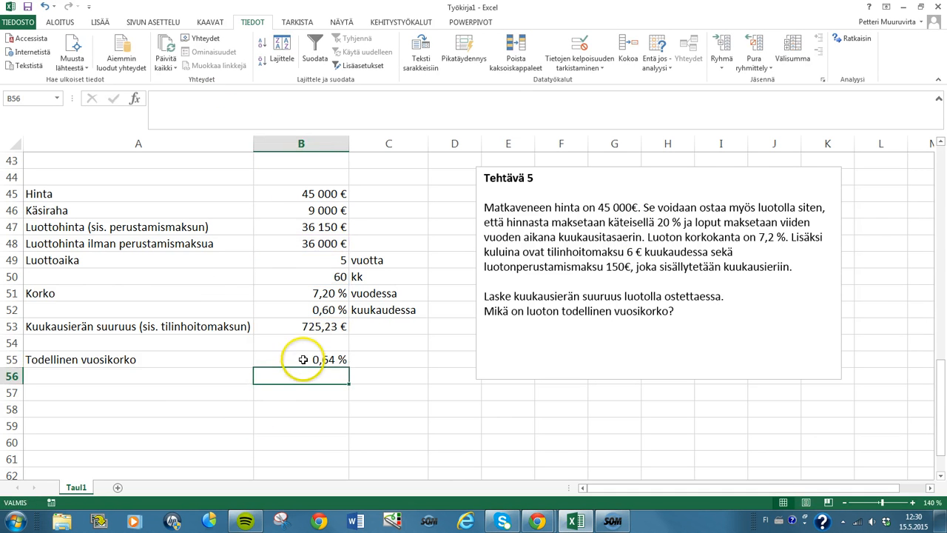
{"action": "left_click", "coordinate": [303, 359]}
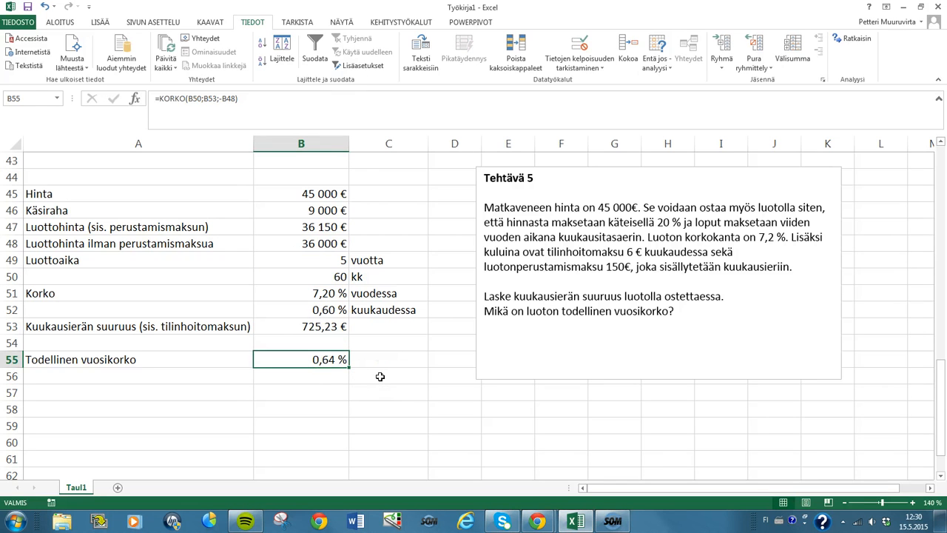
Convert the monthly rate to an effective annual rate in B56 with the formula +(1+B55)^12-1.
{"action": "left_click", "coordinate": [337, 380]}
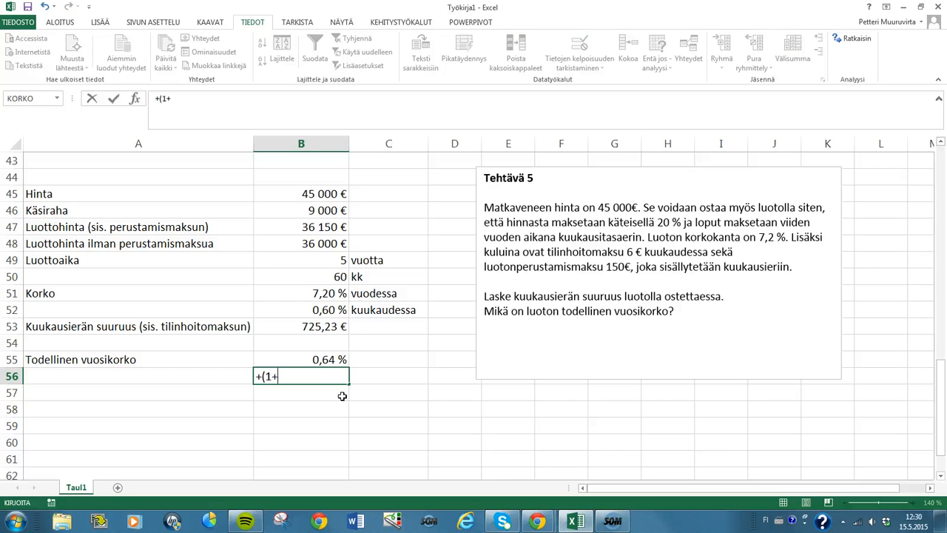
{"action": "type", "text": "+(1+"}
{"action": "left_click", "coordinate": [345, 360]}
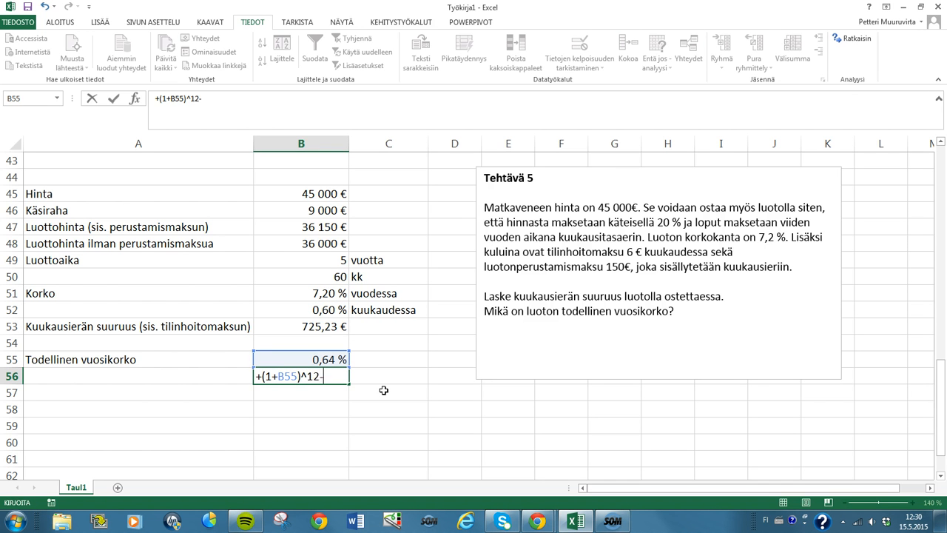
{"action": "key", "text": "Return"}
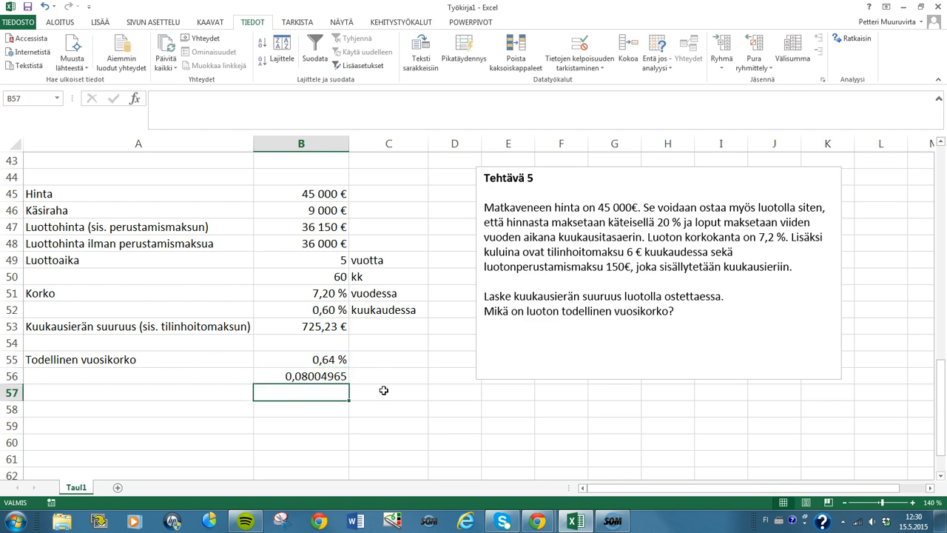
Format the annual rate in B56 as a percentage with two decimal places.
{"action": "left_click", "coordinate": [307, 377]}
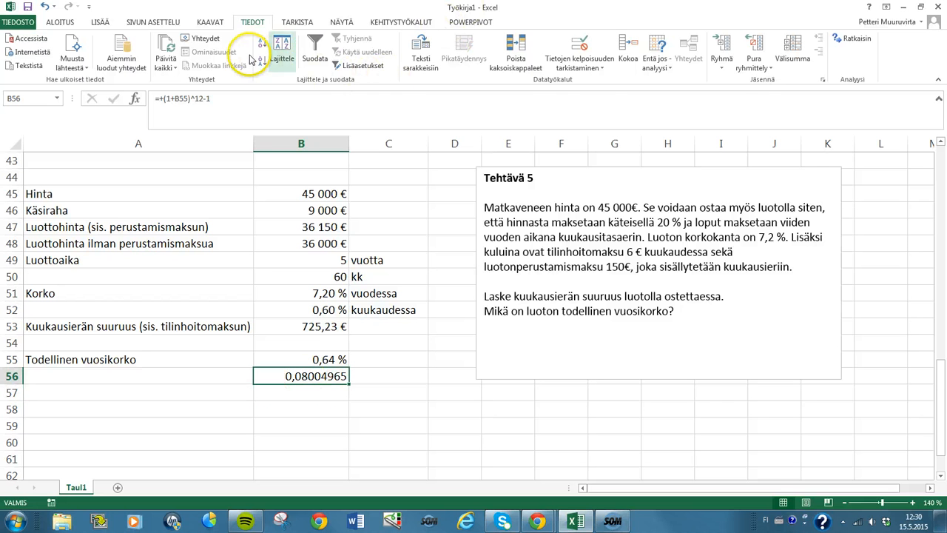
{"action": "left_click", "coordinate": [59, 24]}
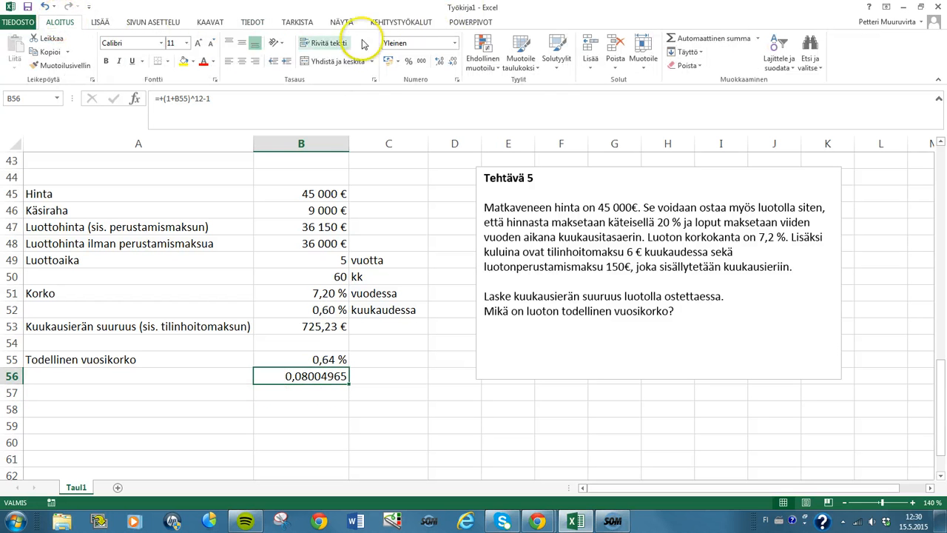
{"action": "left_click", "coordinate": [409, 61]}
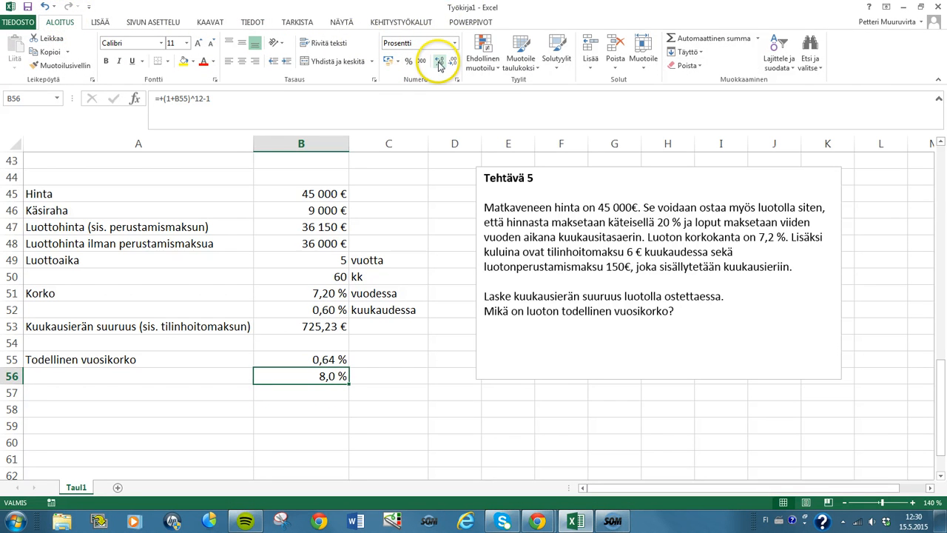
{"action": "left_click", "coordinate": [440, 64]}
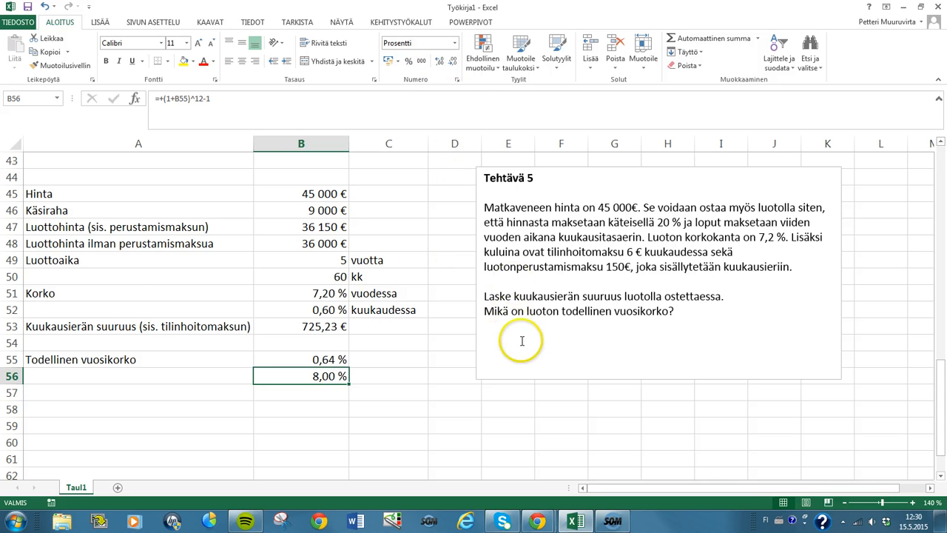
Enter the loan amount as a negative cash flow, -36000, in C58.
{"action": "scroll", "coordinate": [546, 346], "scroll_direction": "down", "scroll_amount": 1}
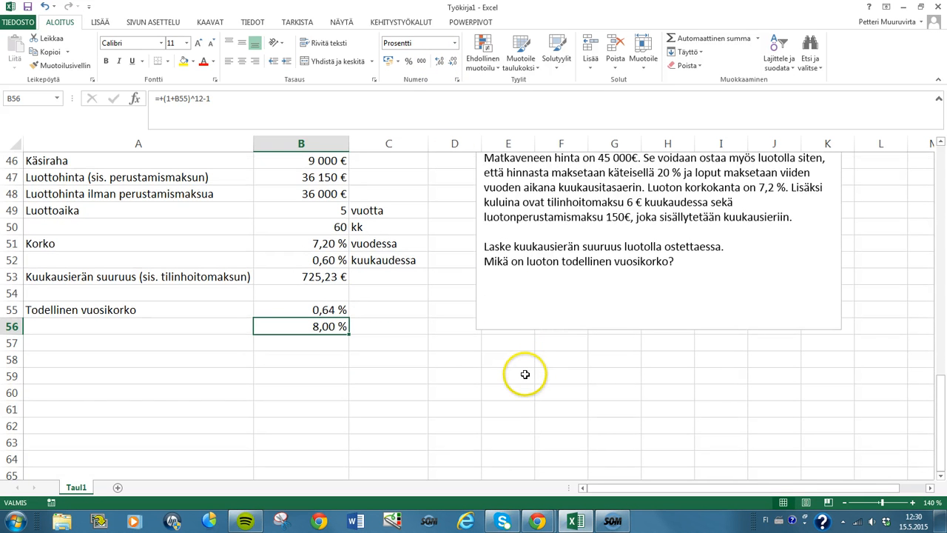
{"action": "left_click", "coordinate": [407, 362]}
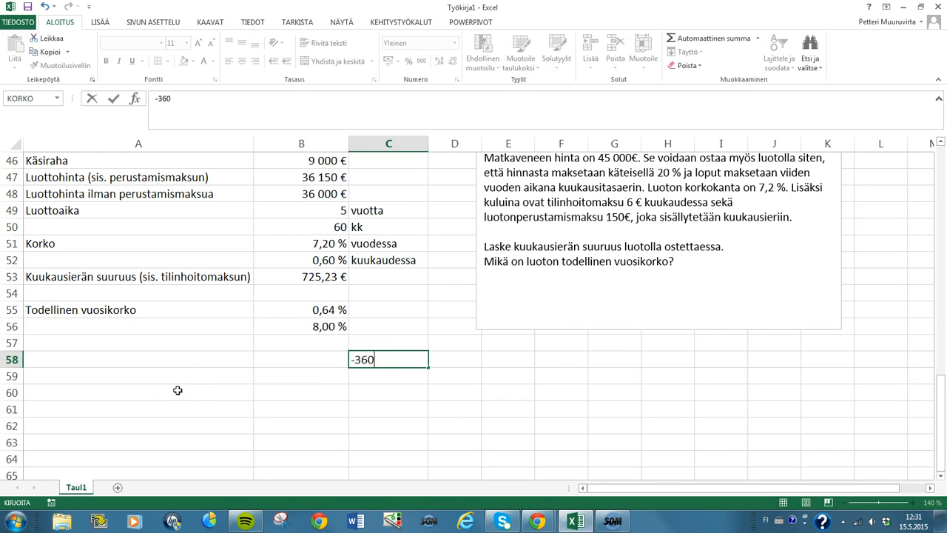
{"action": "type", "text": "-36000"}
{"action": "key", "text": "Return"}
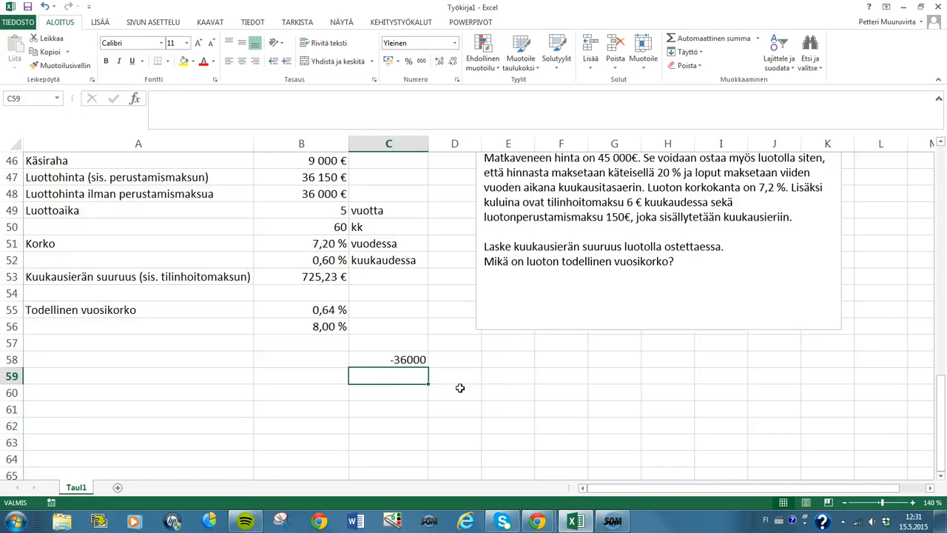
Enter the monthly payment 725,23 in C59 and fill it across the range C59:L64.
{"action": "type", "text": "725,23"}
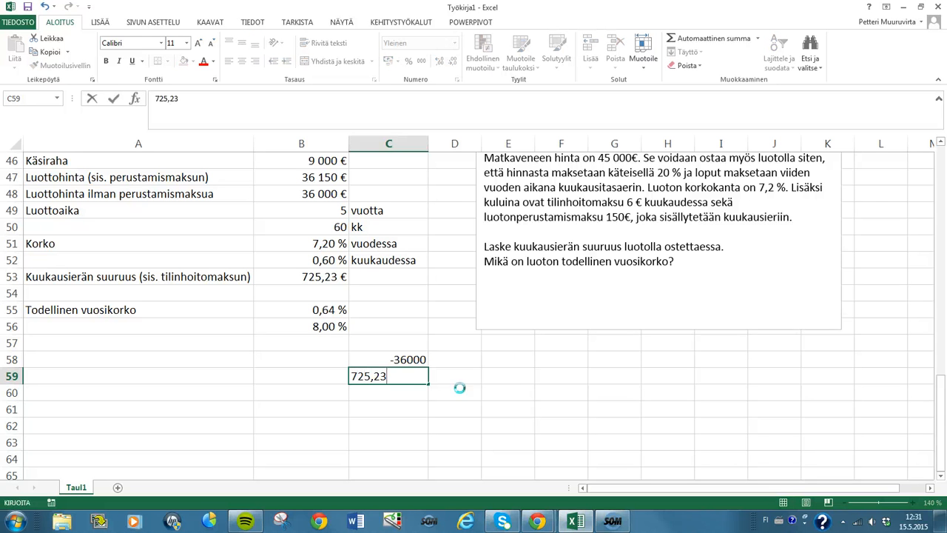
{"action": "key", "text": "Return"}
{"action": "left_click", "coordinate": [392, 377]}
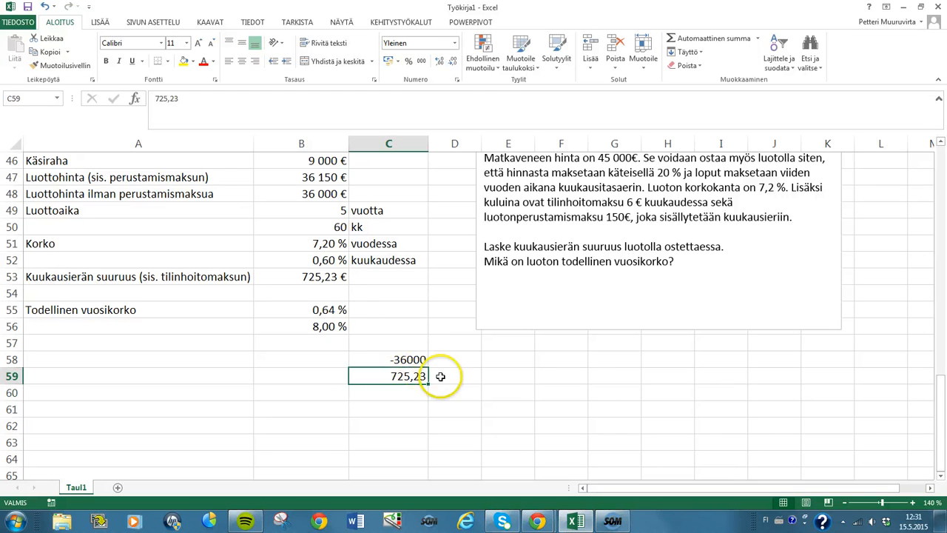
{"action": "left_click_drag", "start_coordinate": [427, 384], "coordinate": [912, 465]}
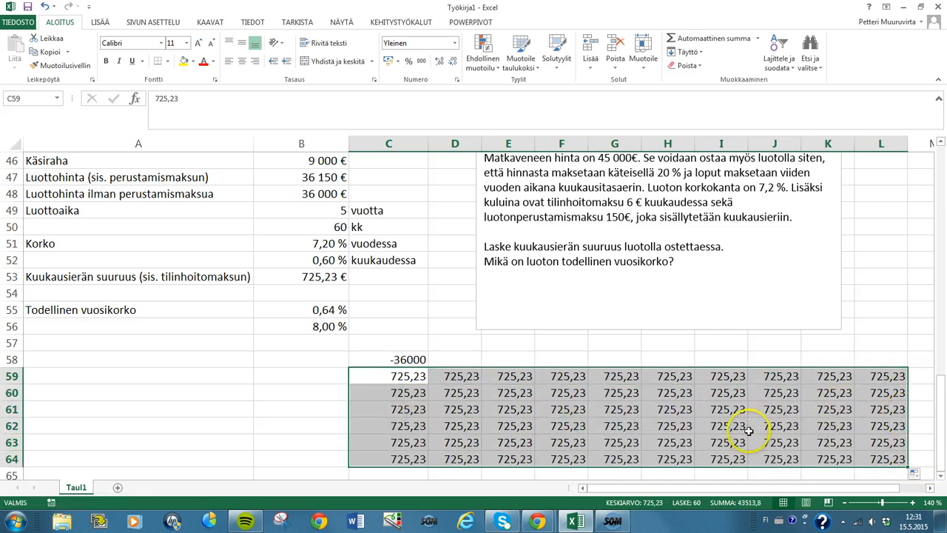
{"action": "scroll", "coordinate": [592, 396], "scroll_direction": "down", "scroll_amount": 1}
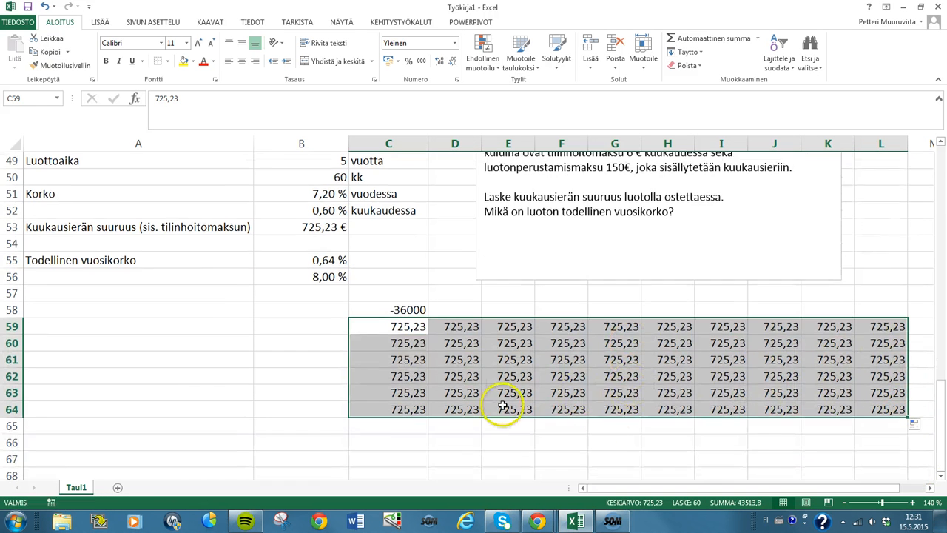
Calculate the monthly rate in C65 with SISÄINEN.KORKO over the cash flows C58:L64 and display it with two decimal places.
{"action": "left_click", "coordinate": [395, 428]}
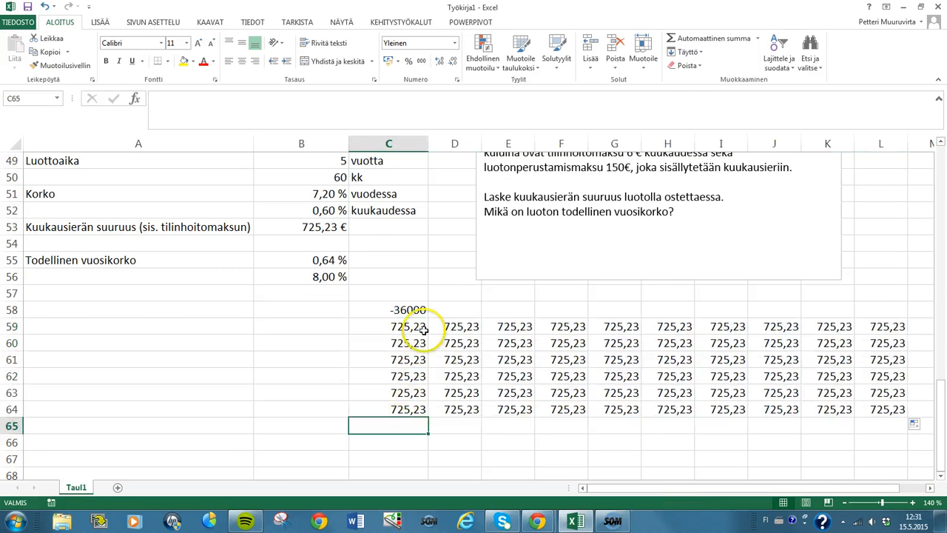
{"action": "left_click", "coordinate": [134, 99]}
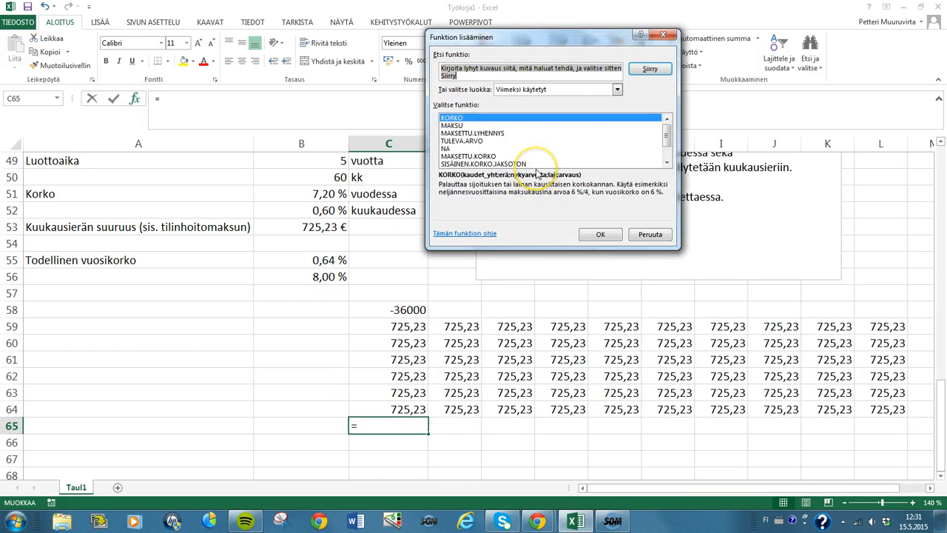
{"action": "left_click", "coordinate": [666, 162]}
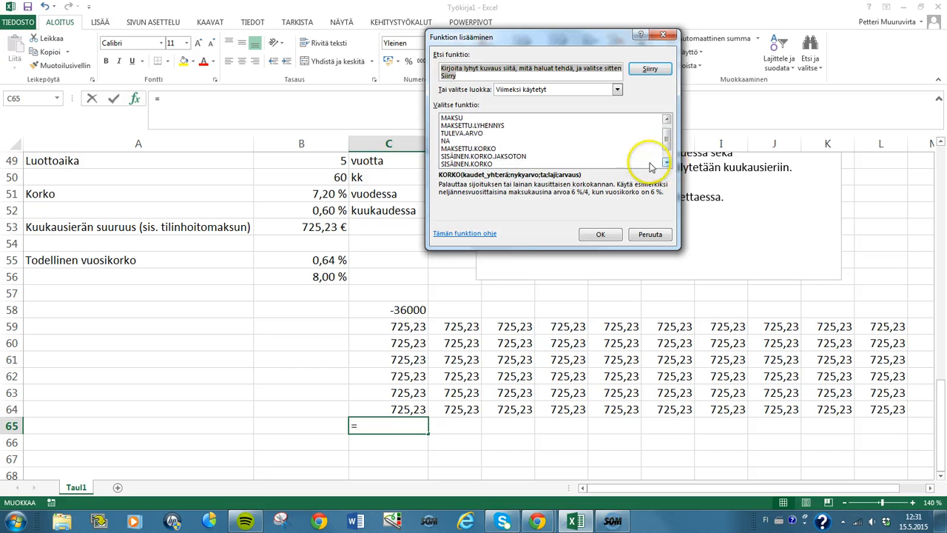
{"action": "left_click", "coordinate": [600, 234]}
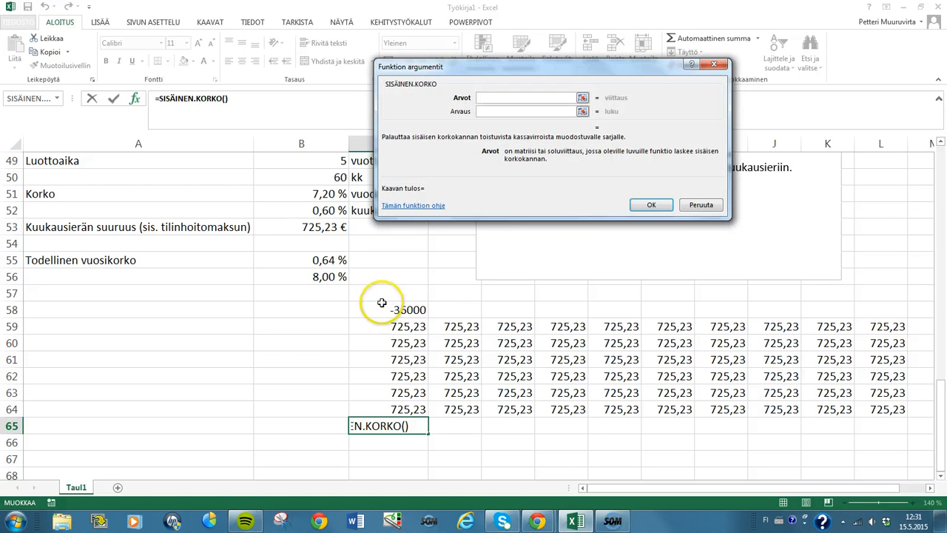
{"action": "left_click_drag", "start_coordinate": [383, 310], "coordinate": [518, 360]}
{"action": "mouse_move", "coordinate": [885, 406]}
{"action": "left_mouse_down"}
{"action": "mouse_move", "coordinate": [831, 387]}
{"action": "mouse_move", "coordinate": [883, 408]}
{"action": "left_mouse_up"}
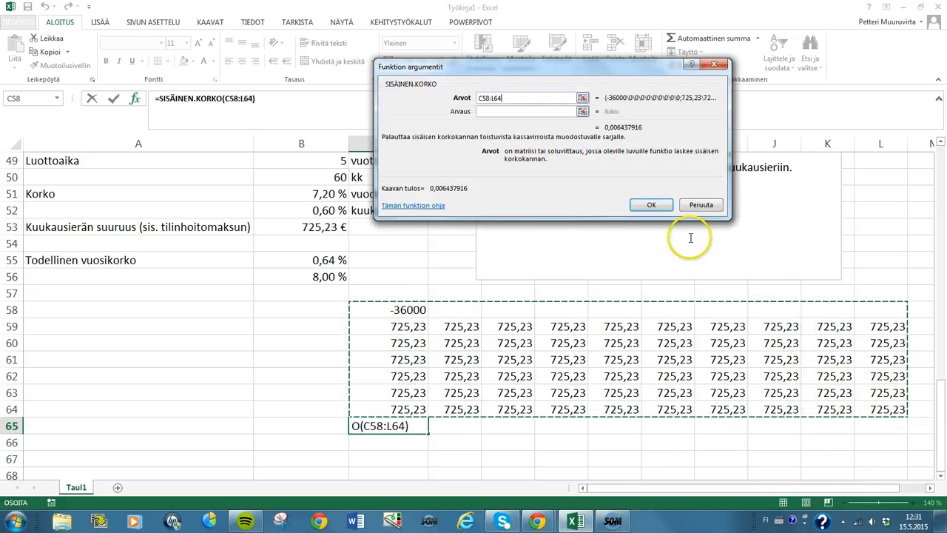
{"action": "left_click", "coordinate": [644, 205]}
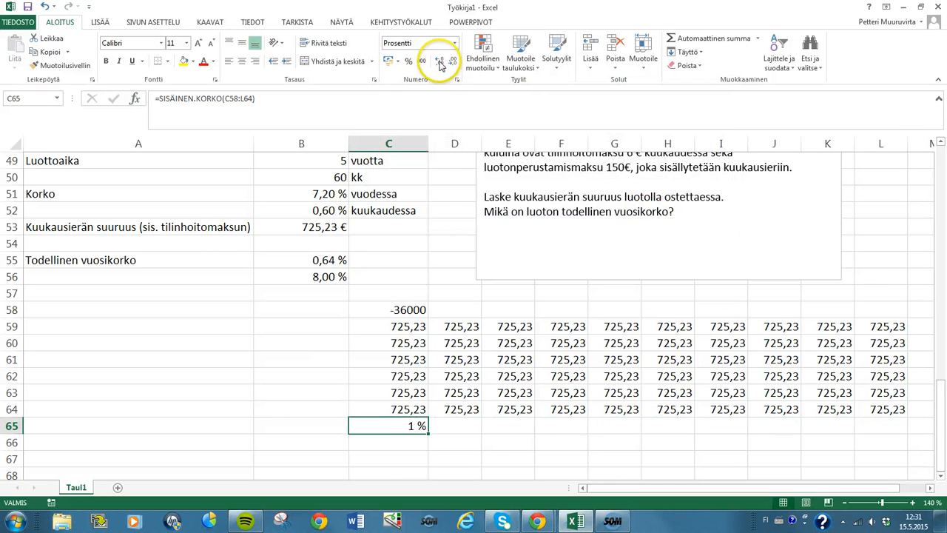
{"action": "left_click", "coordinate": [442, 63]}
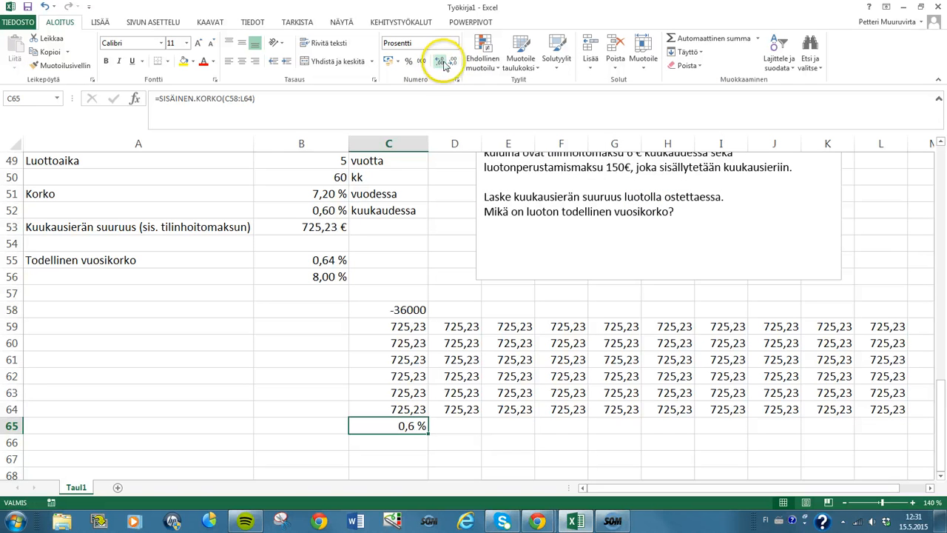
{"action": "left_click", "coordinate": [439, 65]}
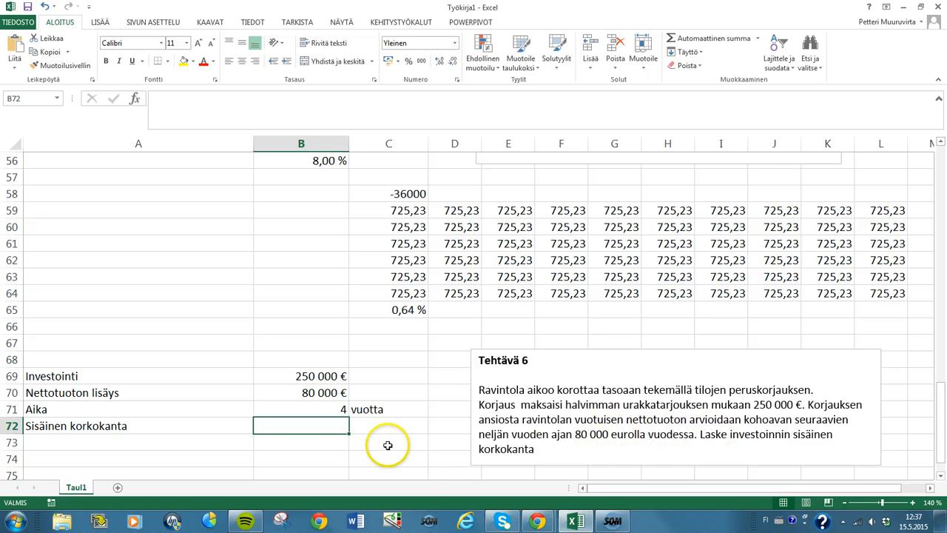
Set up KORKO in B72 for the Tehtävä 6 investment, with Kaudet_yht B71, Erä B70 and Nykyarvo -B69.
{"action": "left_click", "coordinate": [319, 378]}
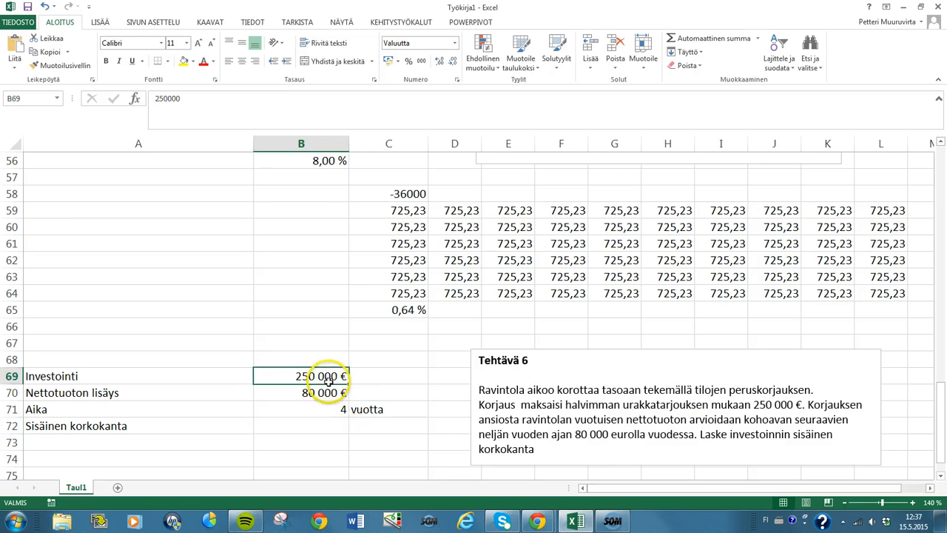
{"action": "left_click", "coordinate": [311, 393]}
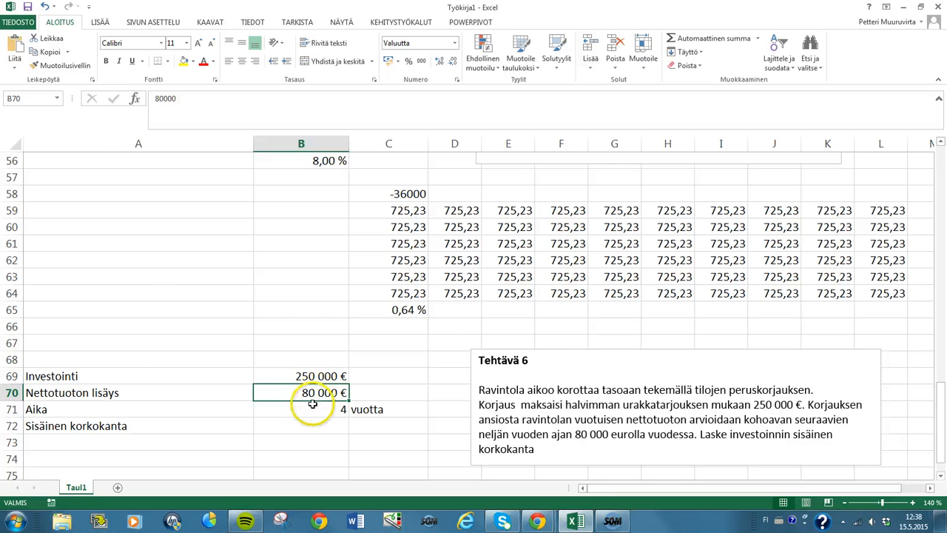
{"action": "left_click", "coordinate": [312, 407]}
{"action": "left_click", "coordinate": [313, 427]}
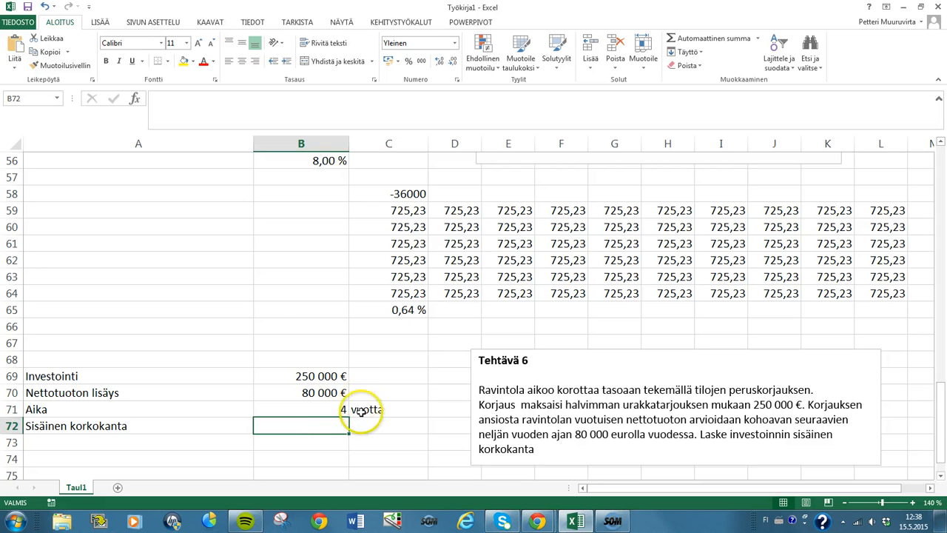
{"action": "left_click", "coordinate": [133, 98]}
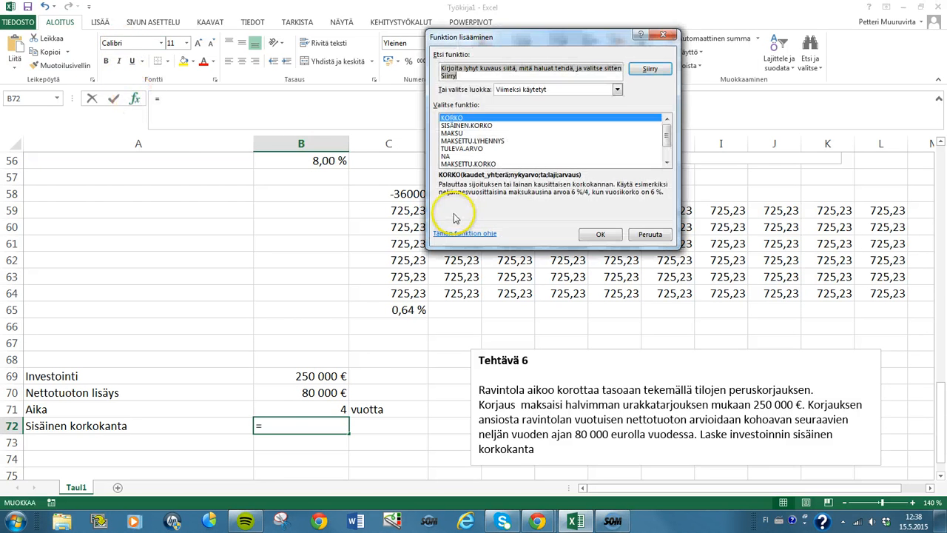
{"action": "left_click", "coordinate": [601, 236]}
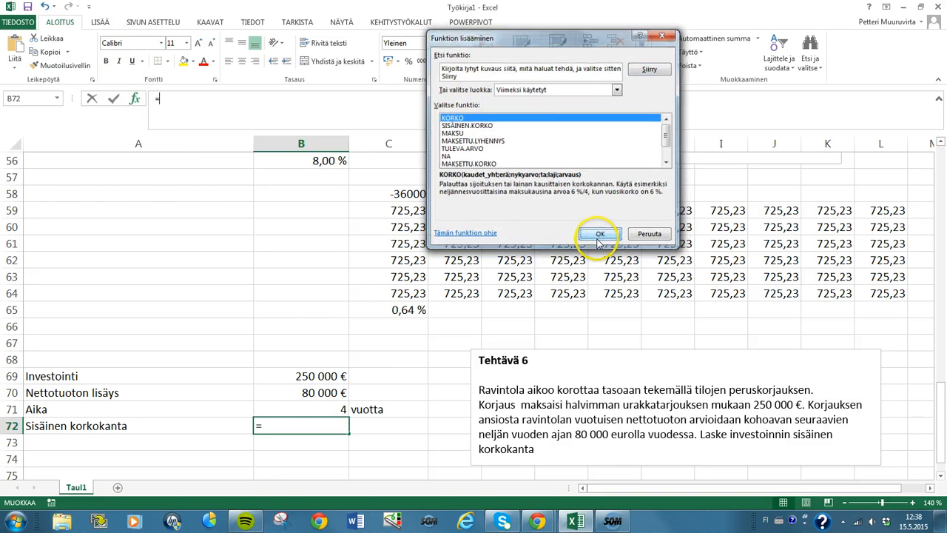
{"action": "left_click", "coordinate": [326, 409]}
{"action": "left_click", "coordinate": [481, 86]}
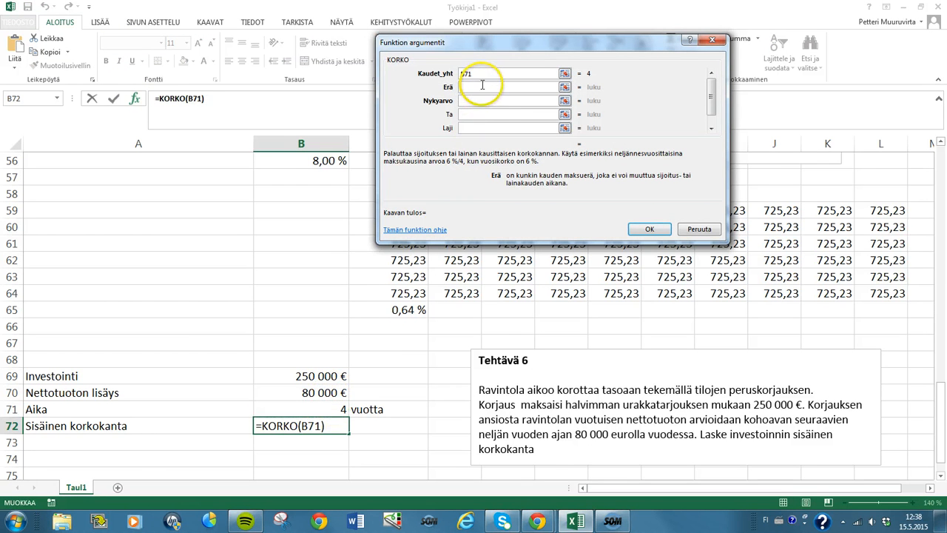
{"action": "left_click", "coordinate": [321, 393]}
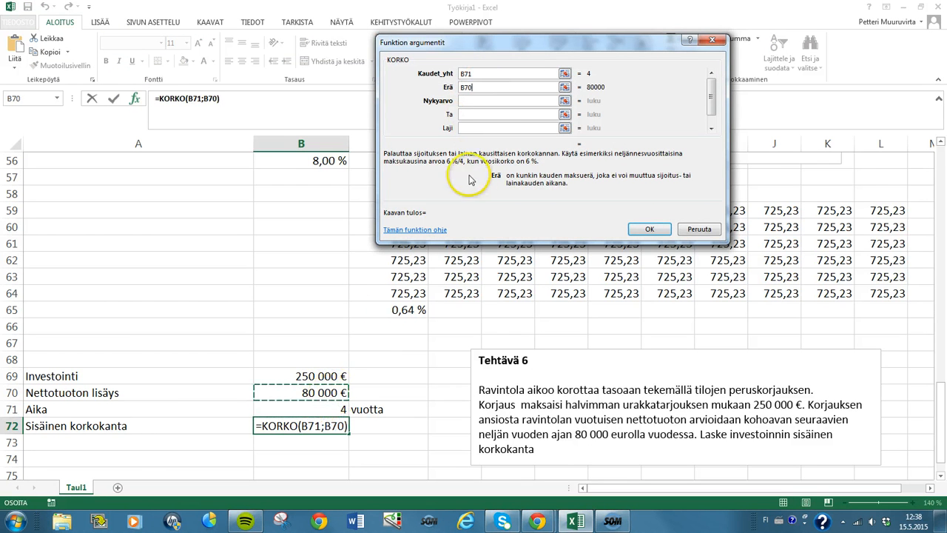
{"action": "left_click", "coordinate": [484, 101]}
{"action": "type", "text": "-"}
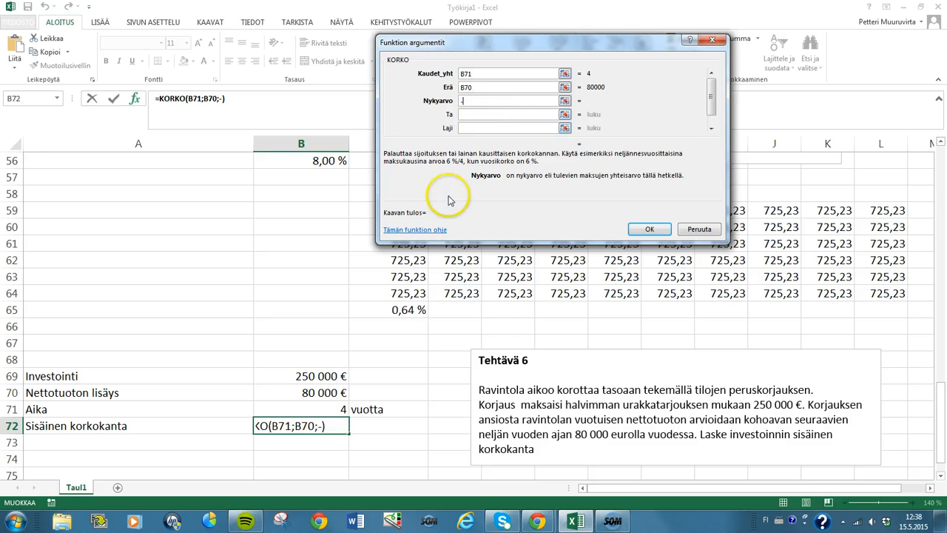
{"action": "left_click", "coordinate": [313, 374]}
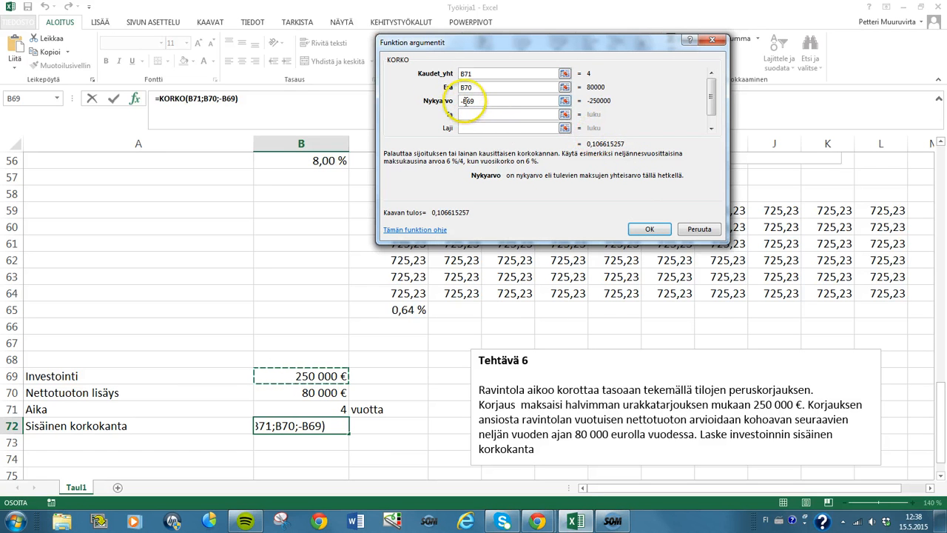
Move the minus sign from Nykyarvo to Erä, giving =KORKO(B71;-B70;B69) in B72, and display the rate with one decimal place.
{"action": "left_click", "coordinate": [482, 101]}
{"action": "key", "text": "BackSpace"}
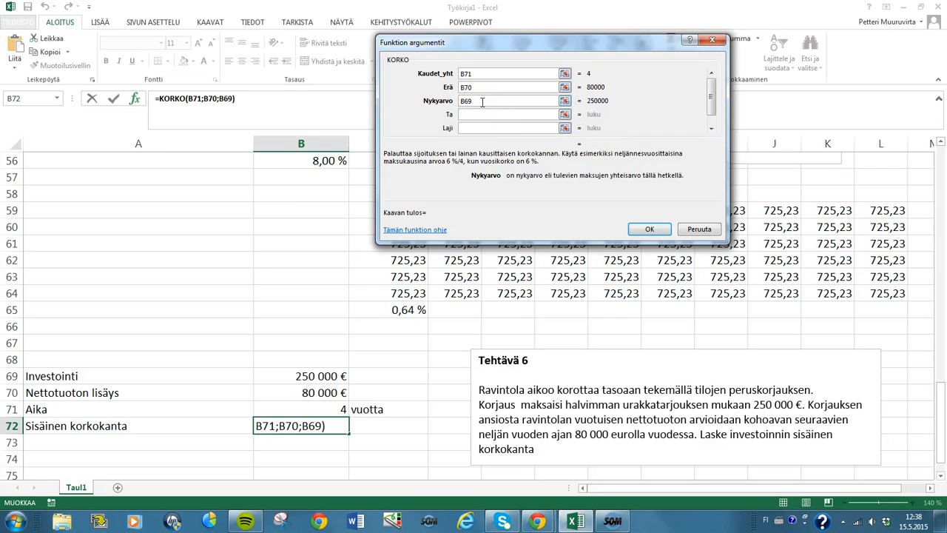
{"action": "left_click", "coordinate": [462, 87]}
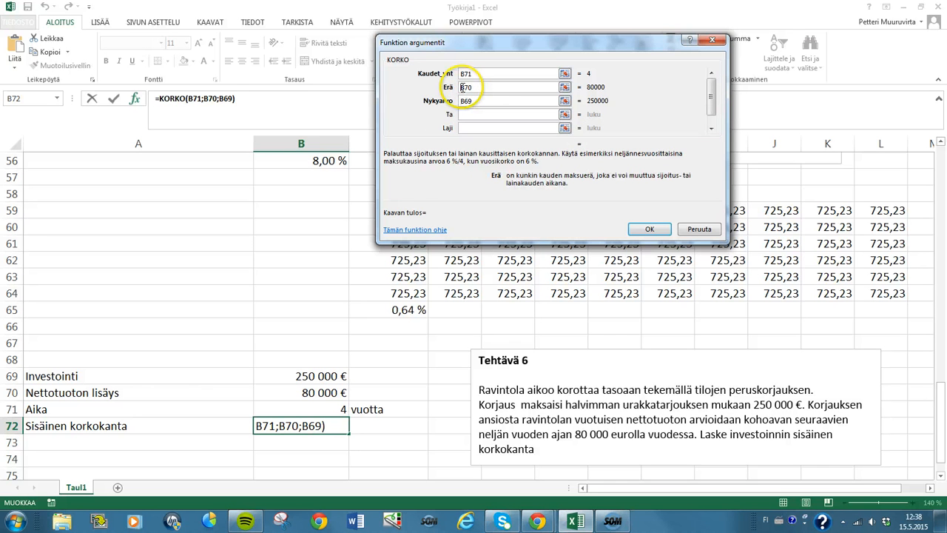
{"action": "type", "text": "-"}
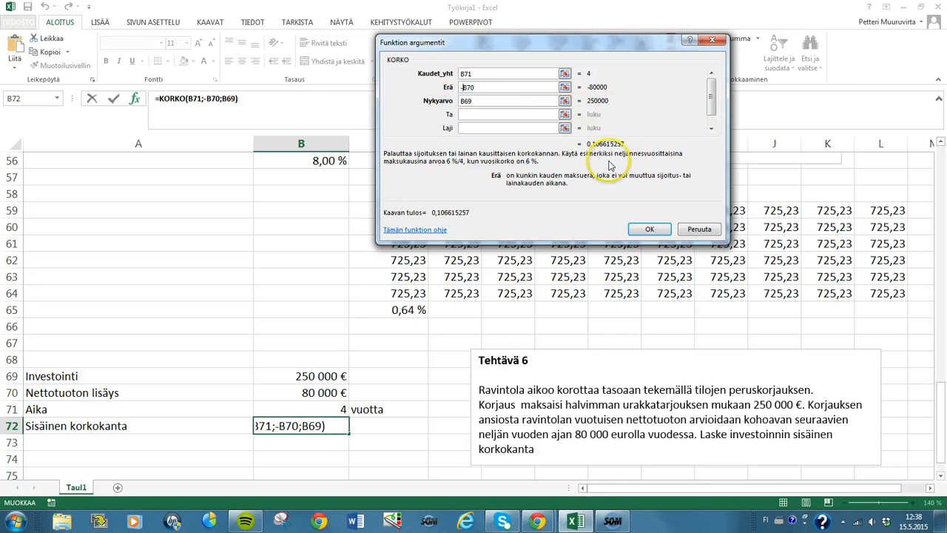
{"action": "left_click", "coordinate": [645, 228]}
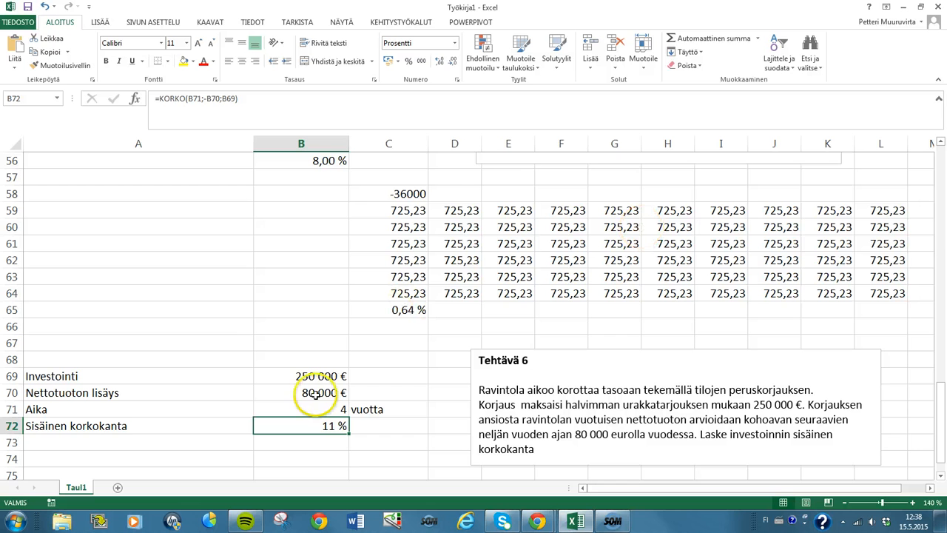
{"action": "left_click", "coordinate": [437, 61]}
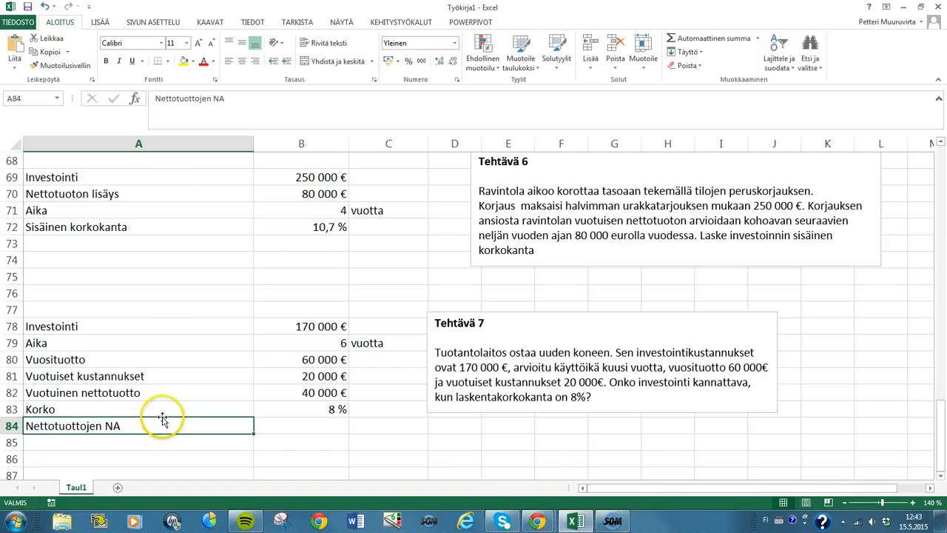
Move the Nettotuottojen NA label from A84 to A85 and calculate the present value in B85 with =NA(B83;B79;-B82).
{"action": "left_click_drag", "start_coordinate": [163, 420], "coordinate": [165, 438]}
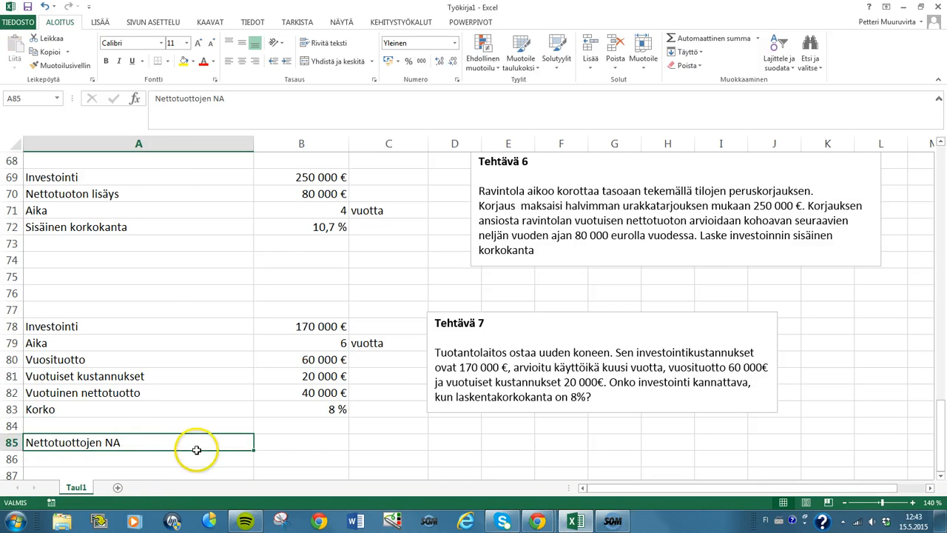
{"action": "left_click", "coordinate": [293, 443]}
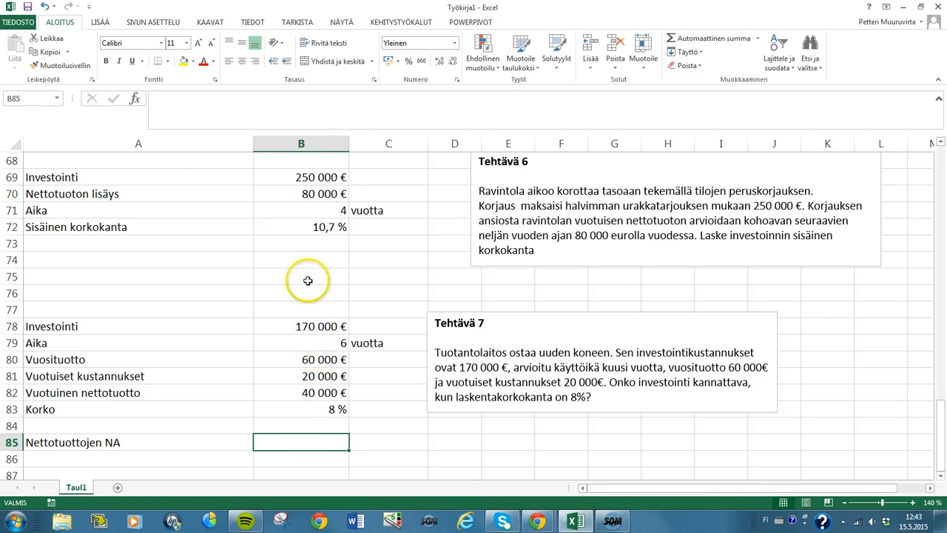
{"action": "left_click", "coordinate": [134, 99]}
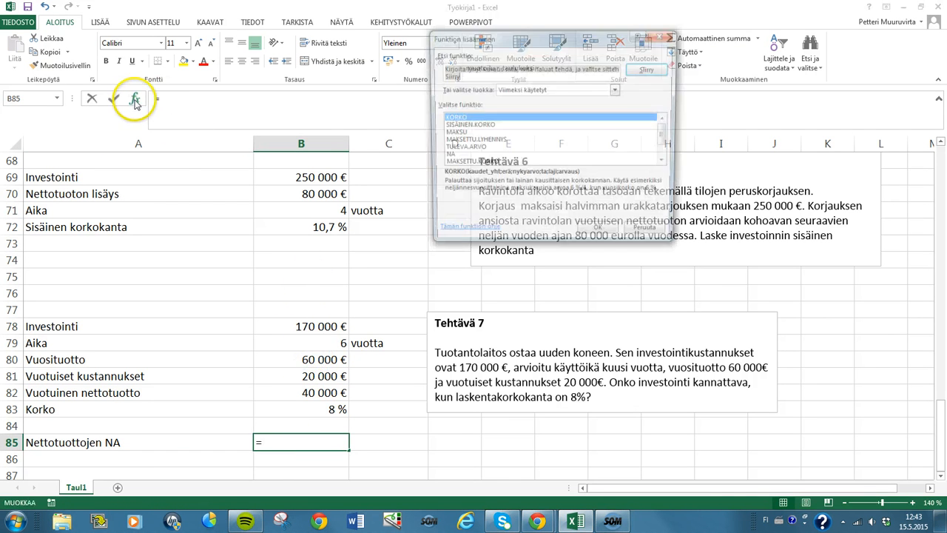
{"action": "left_click", "coordinate": [453, 156]}
{"action": "left_click", "coordinate": [596, 236]}
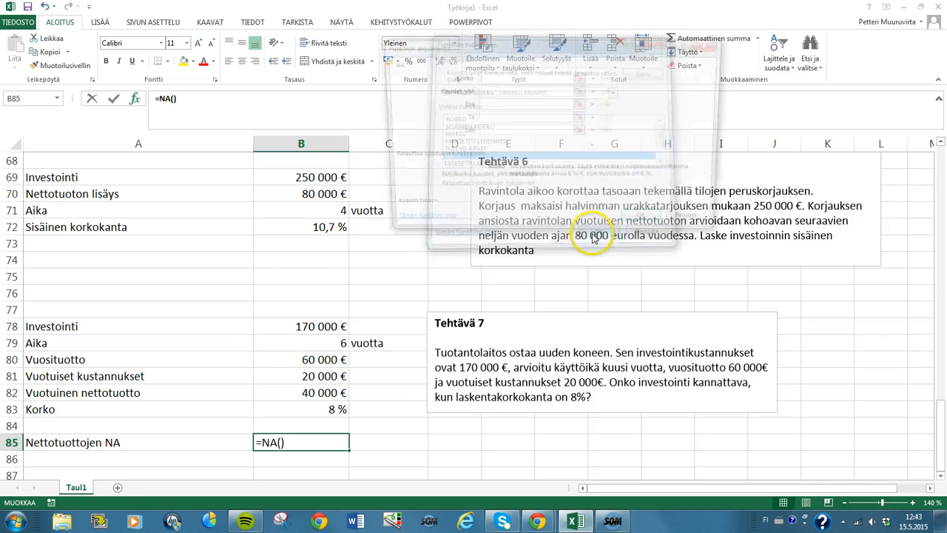
{"action": "left_click", "coordinate": [325, 409]}
{"action": "left_click", "coordinate": [489, 90]}
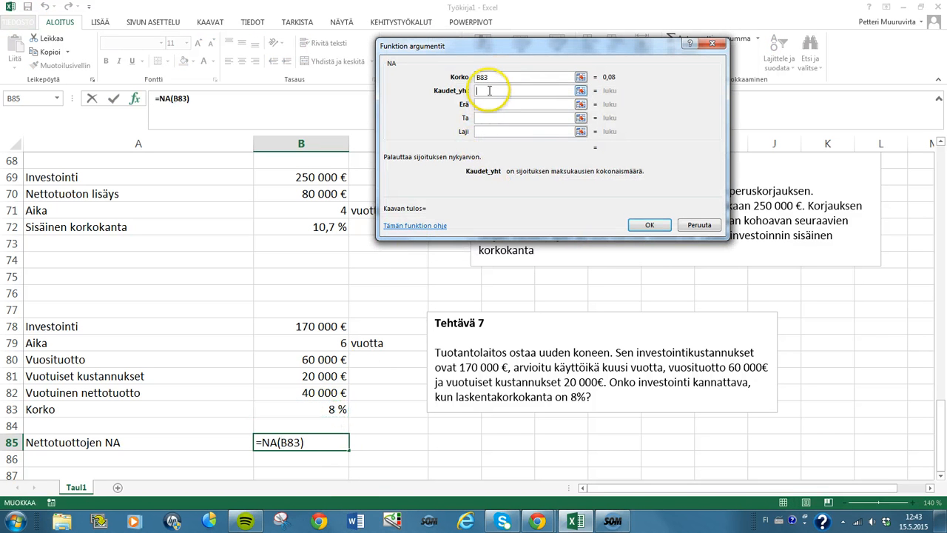
{"action": "left_click", "coordinate": [326, 343]}
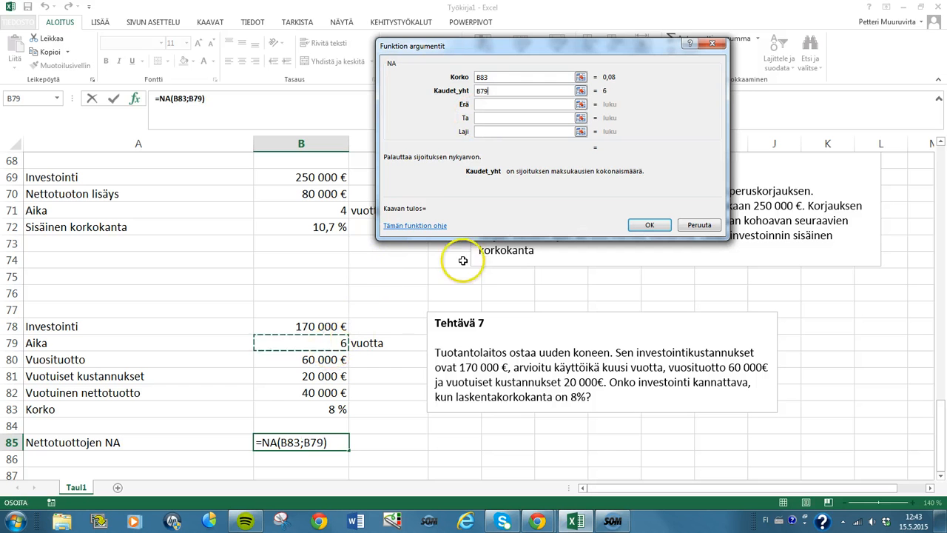
{"action": "left_click", "coordinate": [494, 104]}
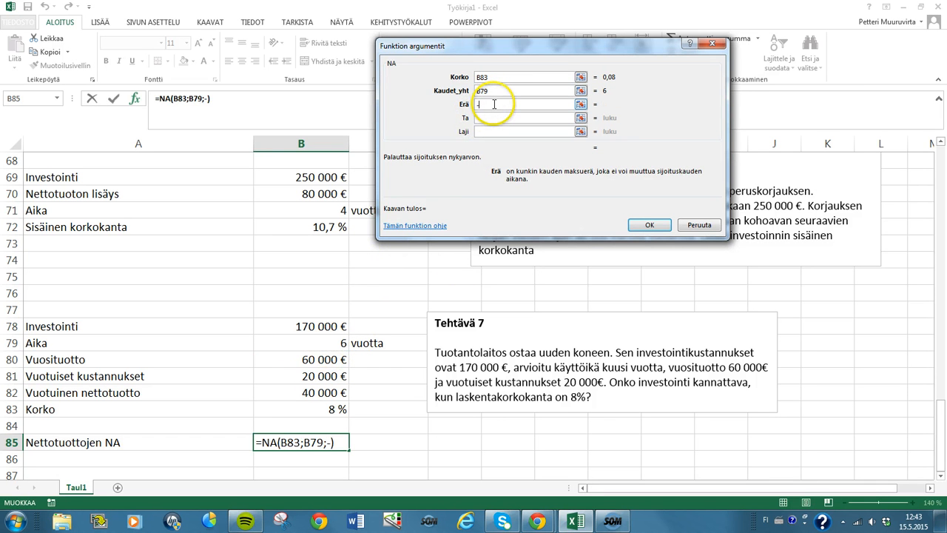
{"action": "type", "text": "-"}
{"action": "left_click", "coordinate": [315, 392]}
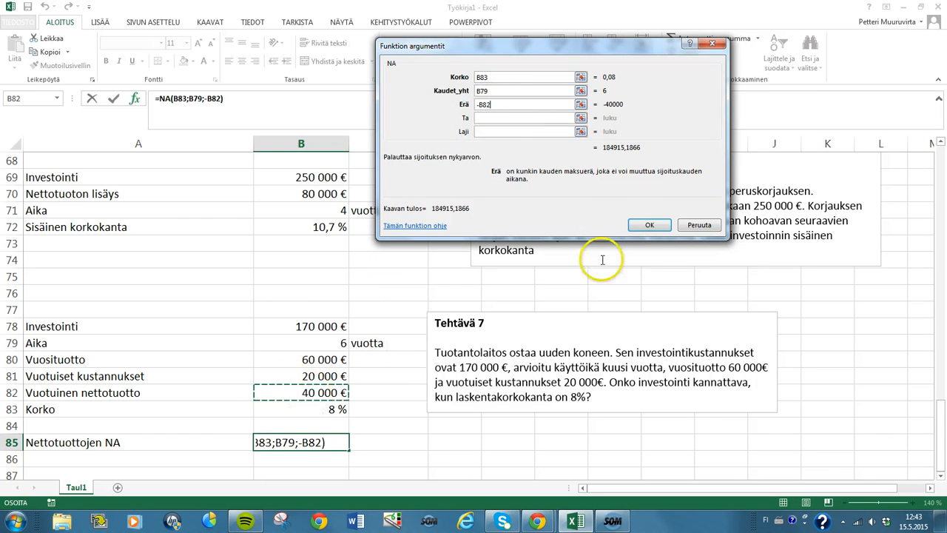
{"action": "left_click", "coordinate": [646, 226]}
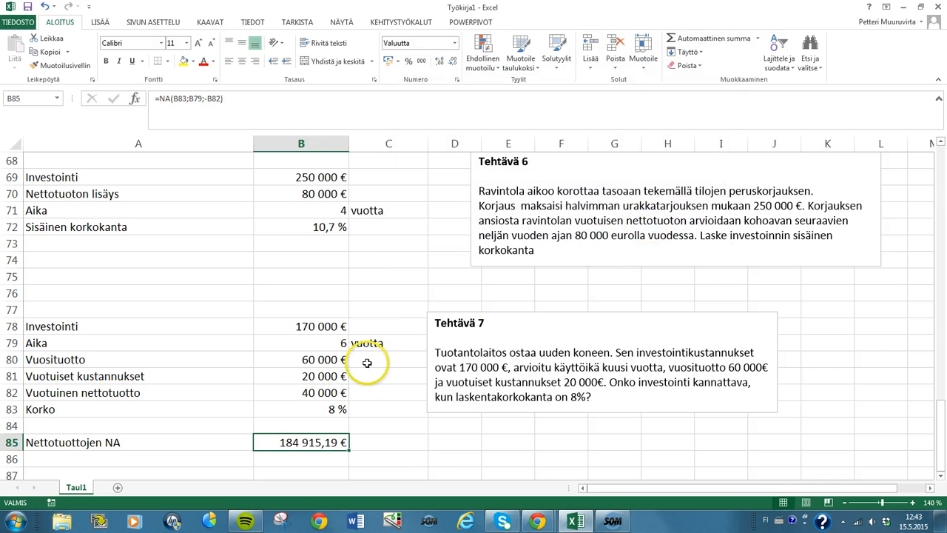